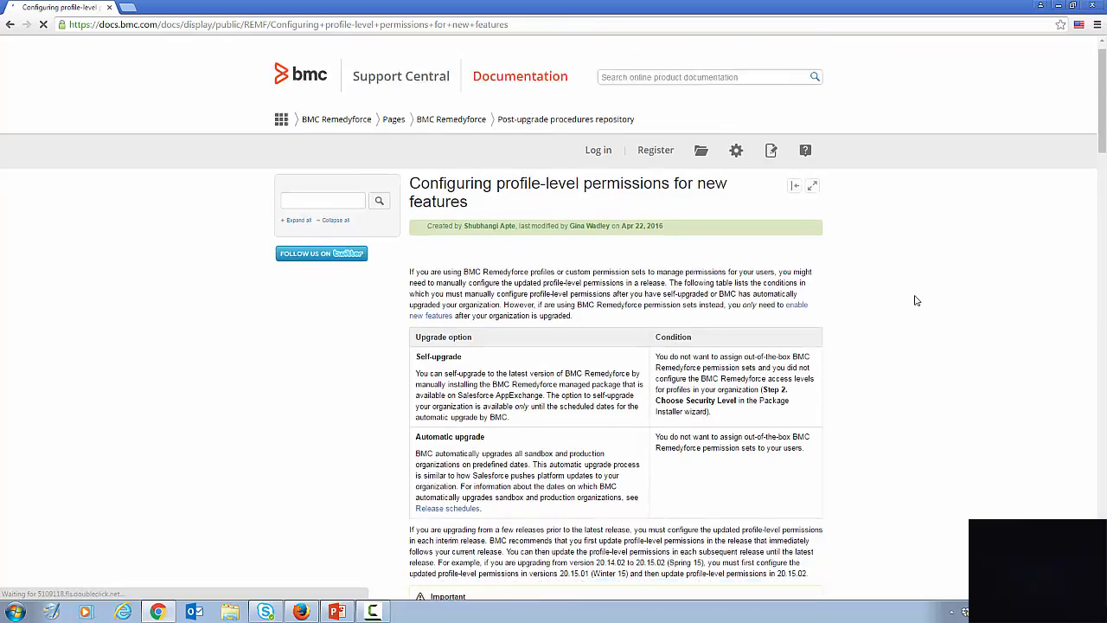
# Open the 20.15.03 profile-level permissions topic from the procedure for configuring profile permissions after upgrade.
pyautogui.scroll(-3, 917, 301)
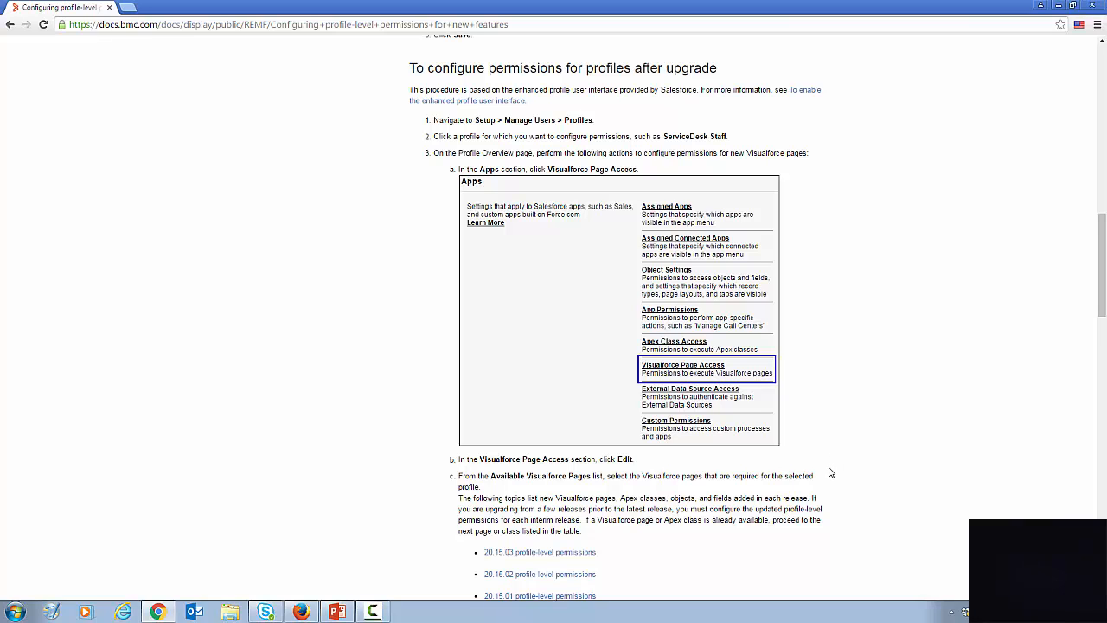
pyautogui.scroll(-3, 829, 473)
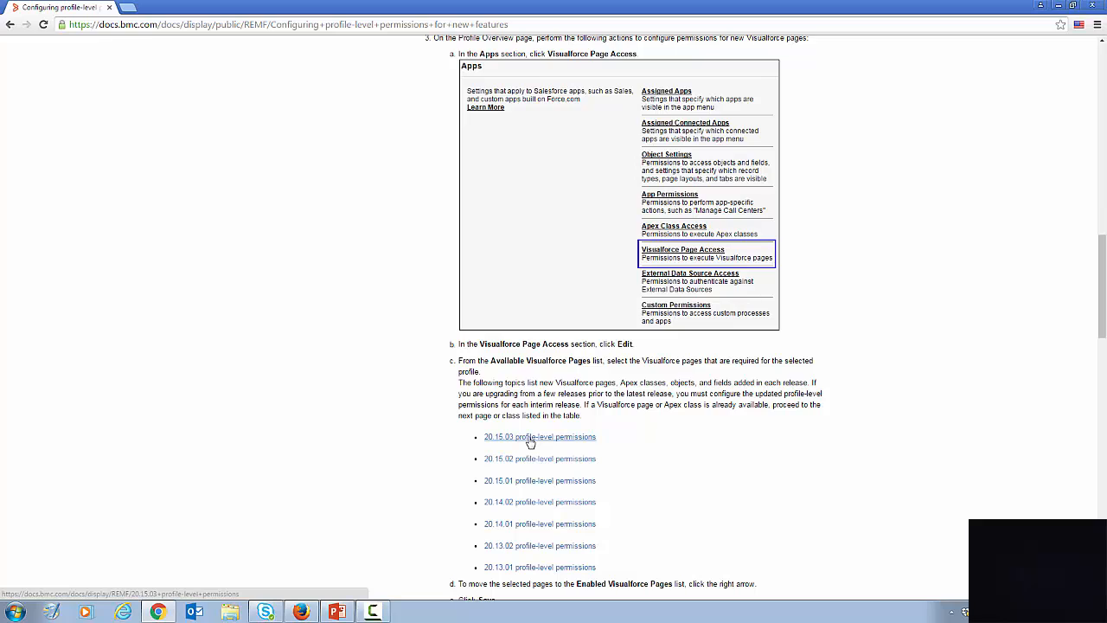
pyautogui.click(530, 441)
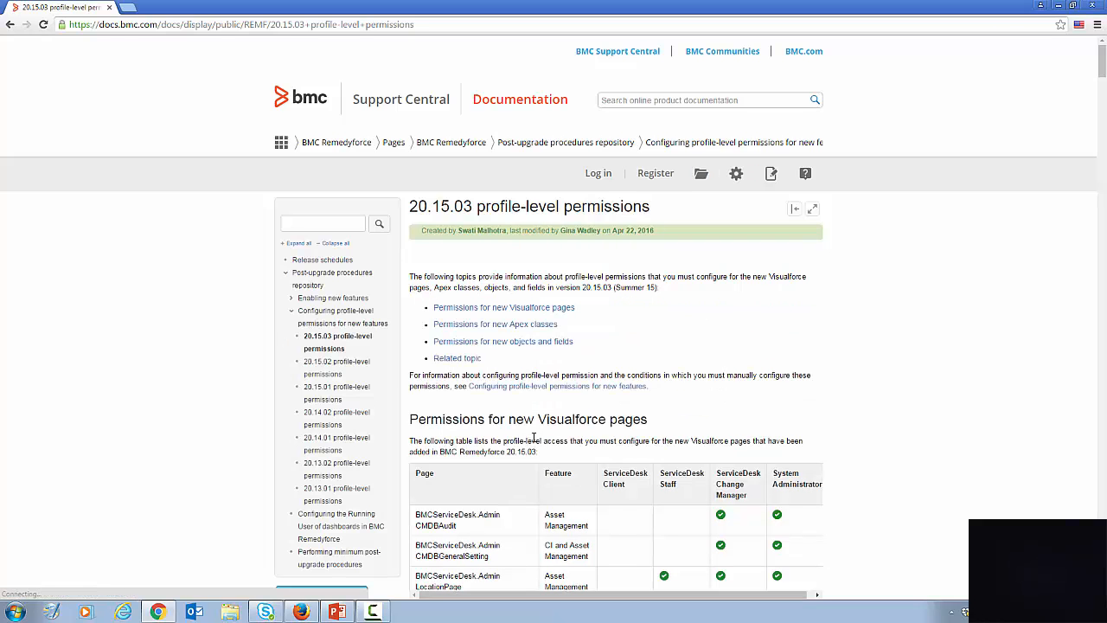
# Review the 20.15.03 permission tables for new Visualforce pages and new Apex classes by profile.
pyautogui.scroll(-3, 771, 438)
pyautogui.scroll(-1, 749, 384)
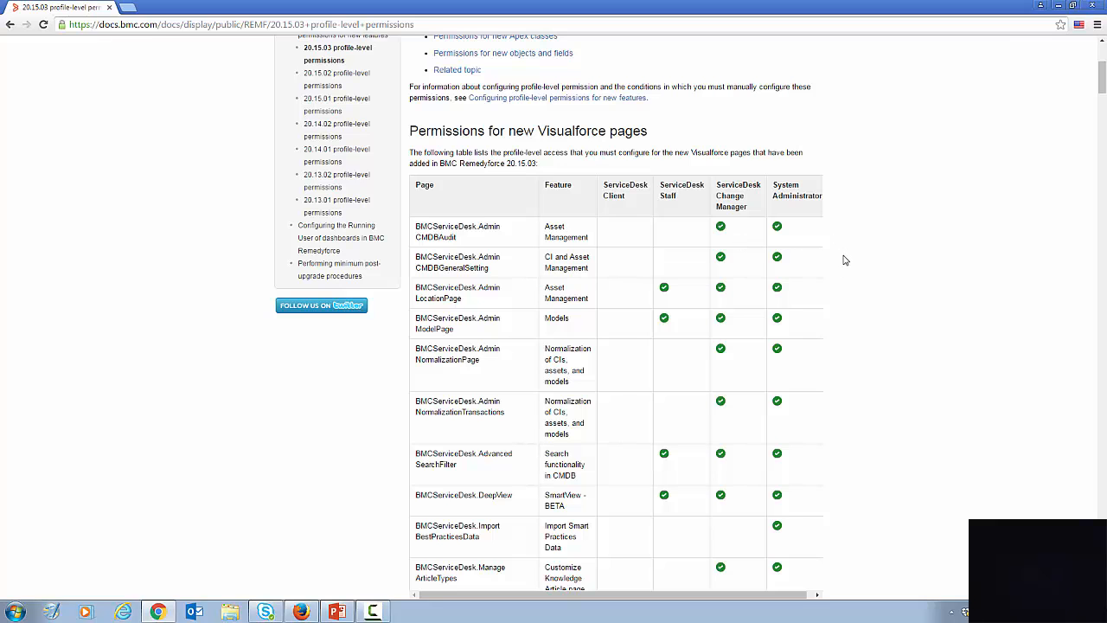
pyautogui.scroll(-10, 843, 256)
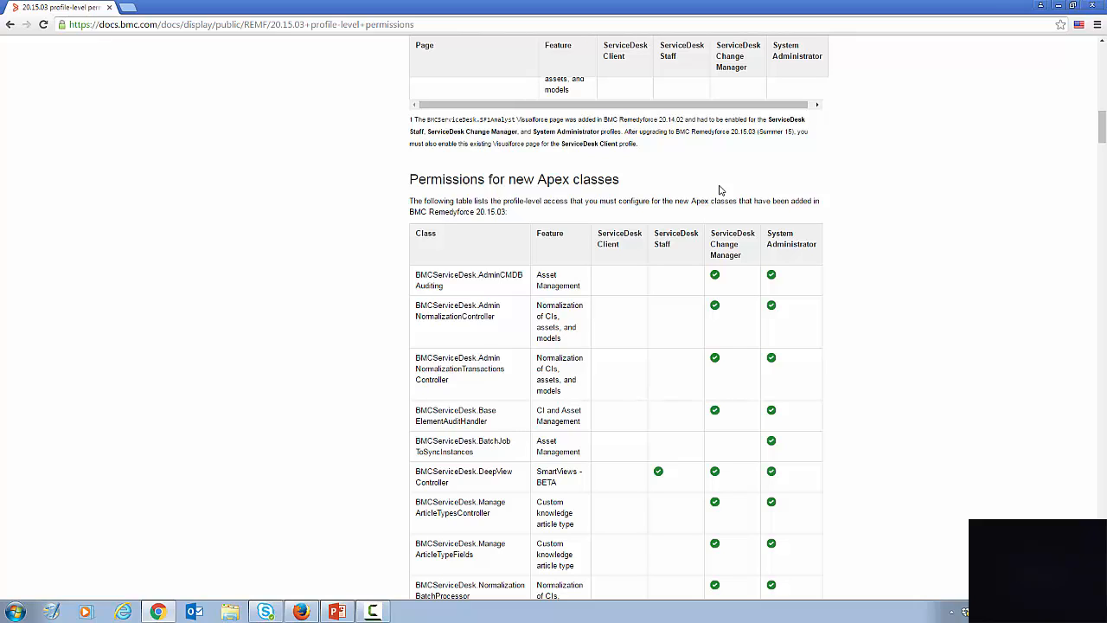
pyautogui.scroll(10, 719, 190)
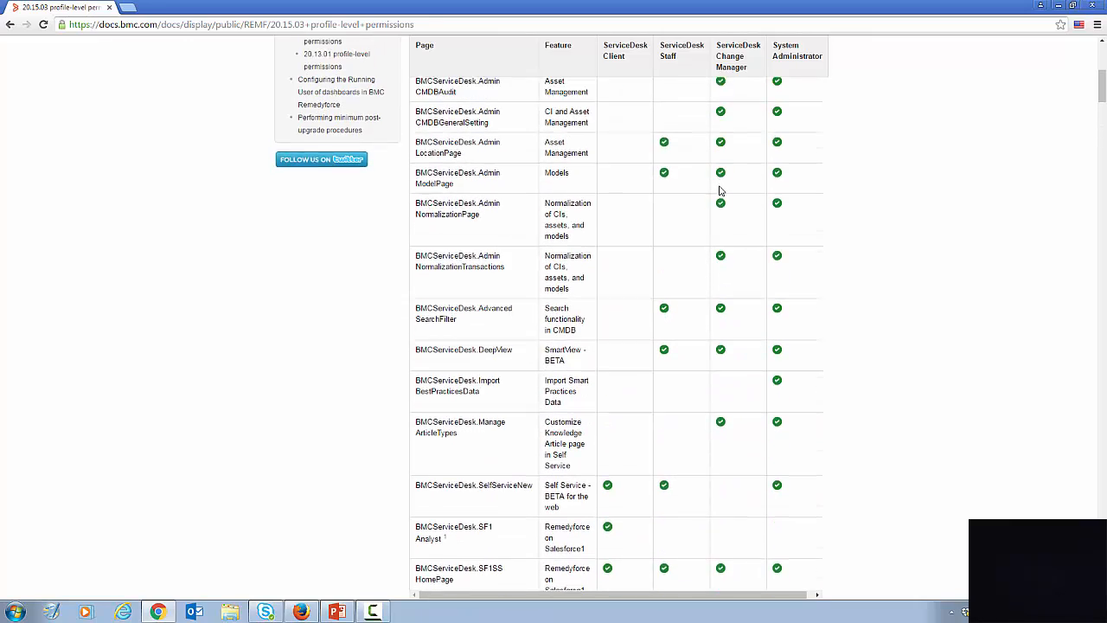
pyautogui.scroll(-3, 720, 191)
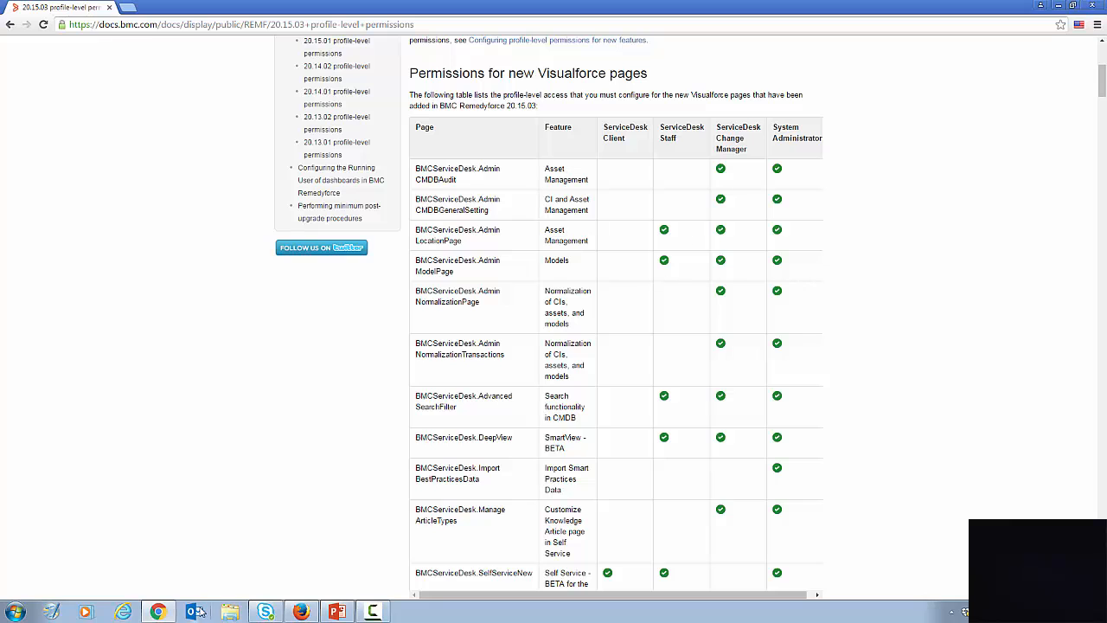
# Switch to Remedyforce Administration in Firefox and open the ServiceDesk Staff profile from the user management profiles list.
pyautogui.click(301, 612)
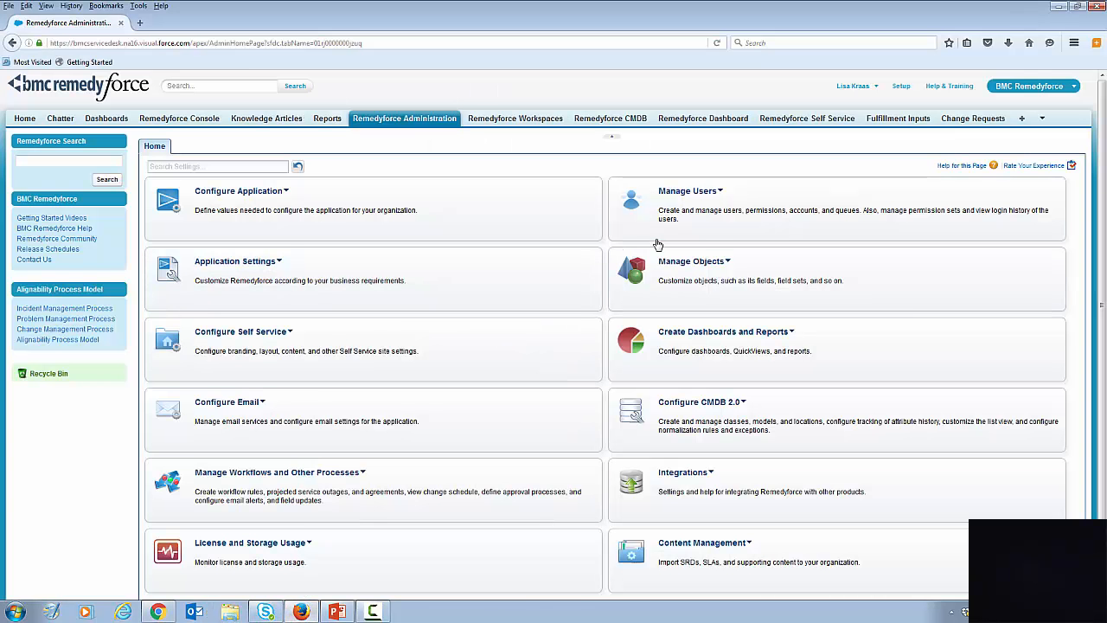
pyautogui.click(707, 194)
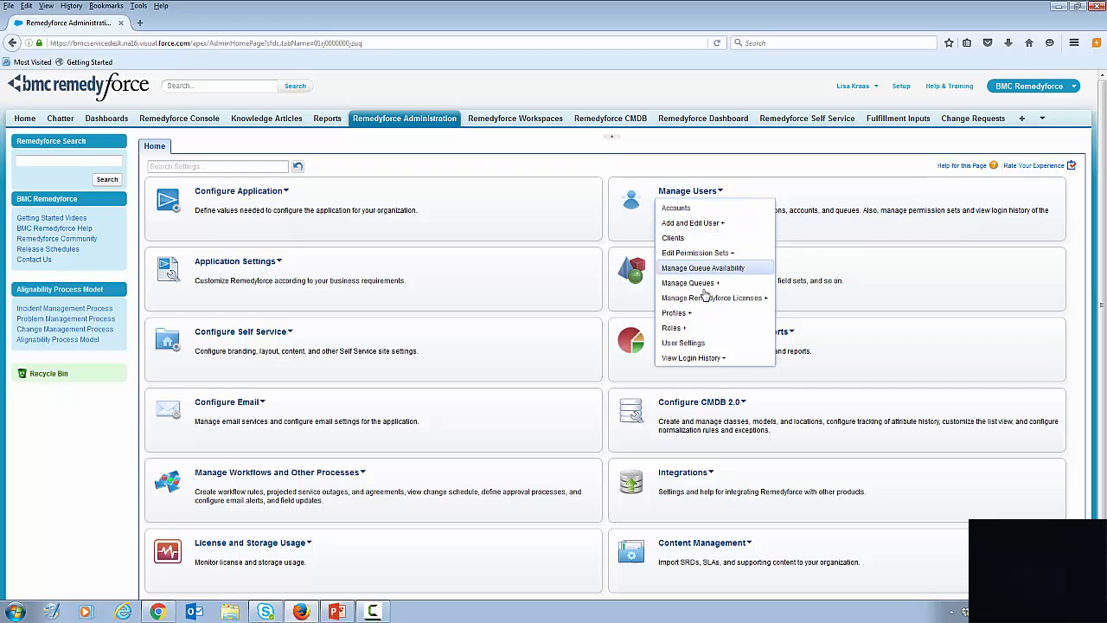
pyautogui.click(675, 312)
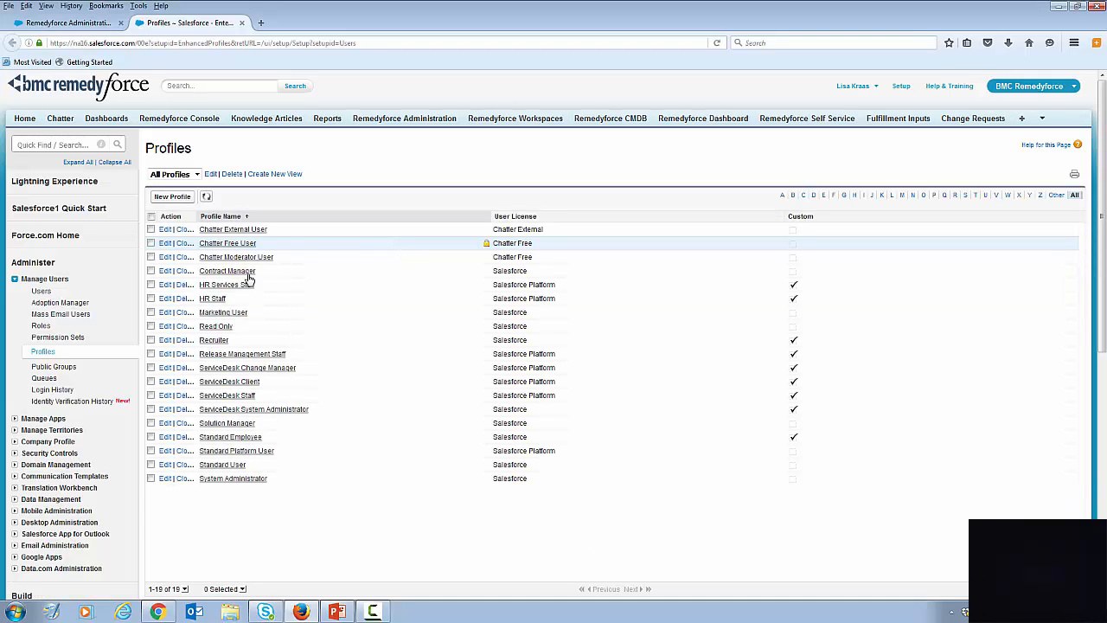
pyautogui.click(226, 395)
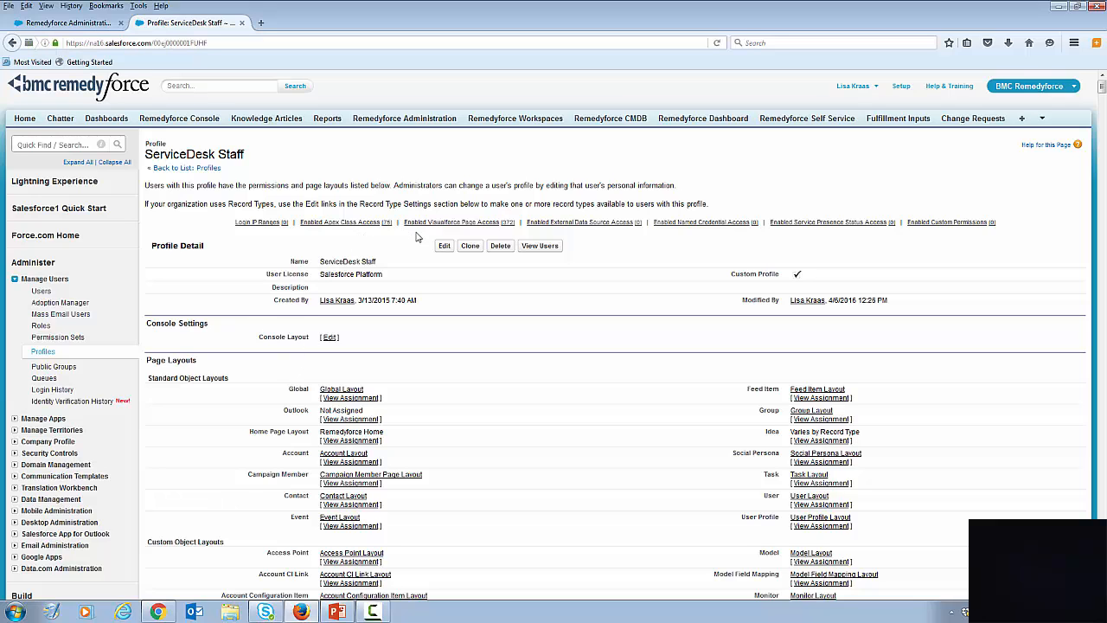
# Open the ServiceDesk Staff profile's enabled Visualforce page access for editing.
pyautogui.click(450, 222)
pyautogui.click(449, 222)
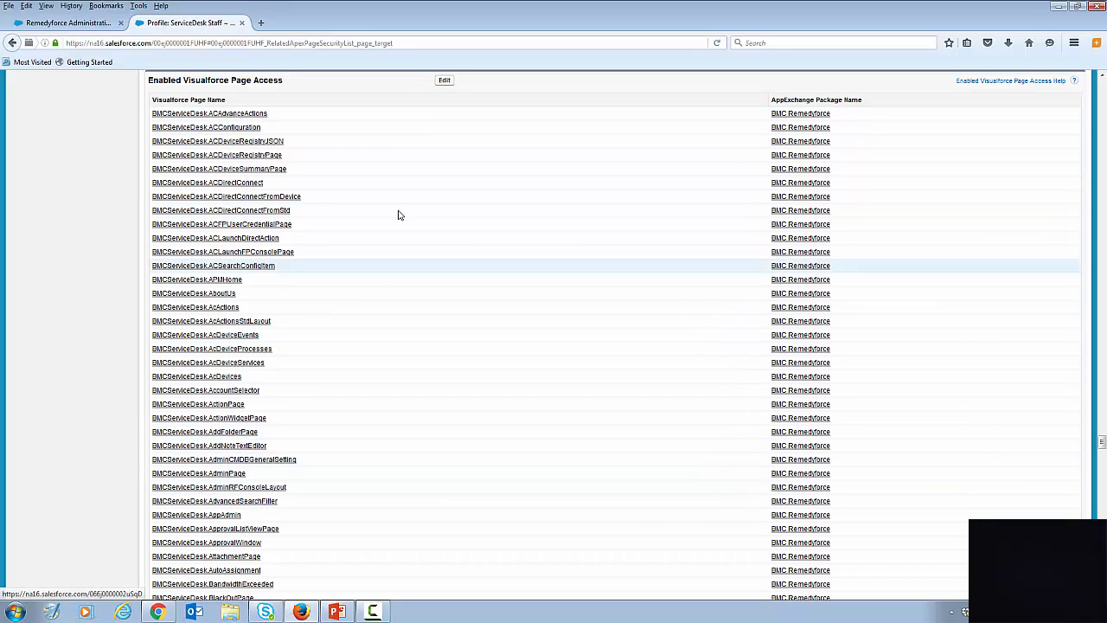
pyautogui.click(444, 81)
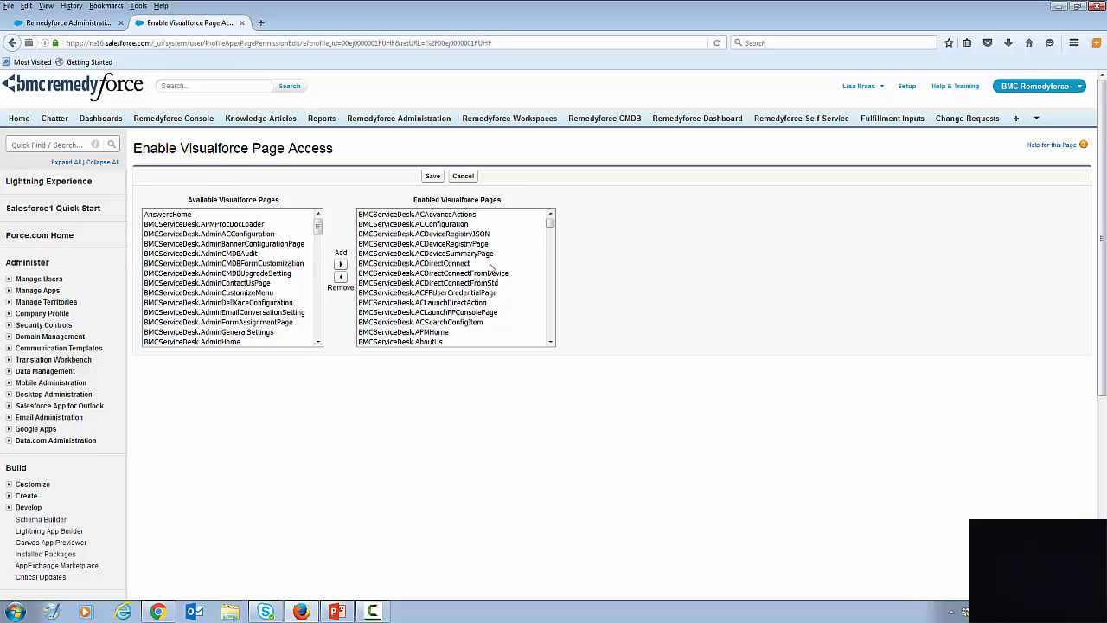
# Check the documentation in Chrome, then in Firefox add BMCServiceDesk.AdminLocationPage and BMCServiceDesk.AdminModelPage to the enabled Visualforce pages.
pyautogui.click(158, 612)
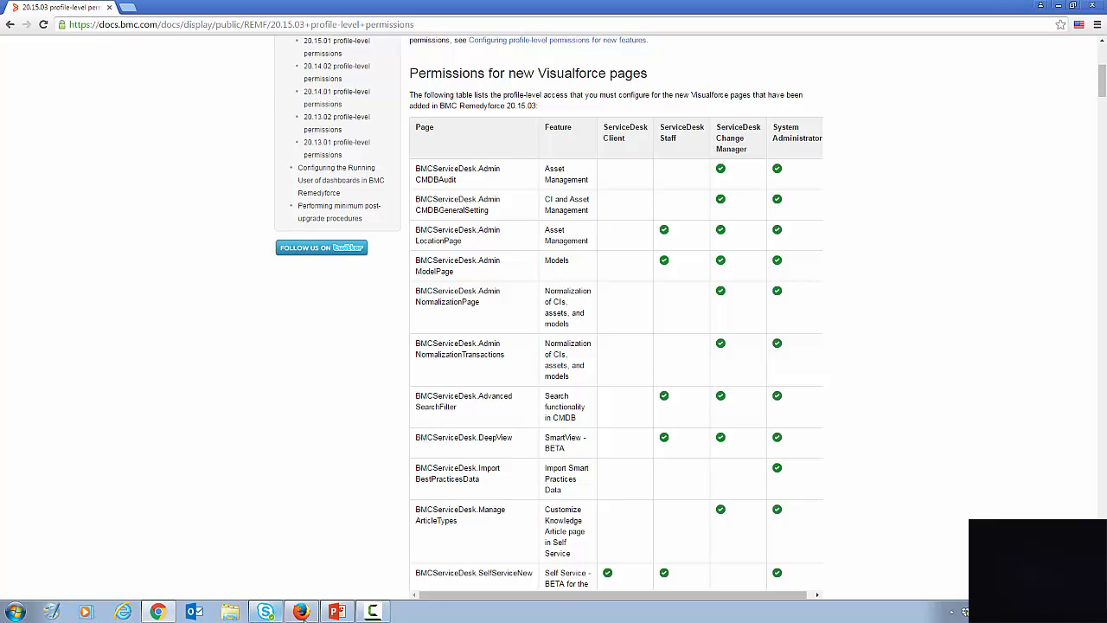
pyautogui.click(298, 612)
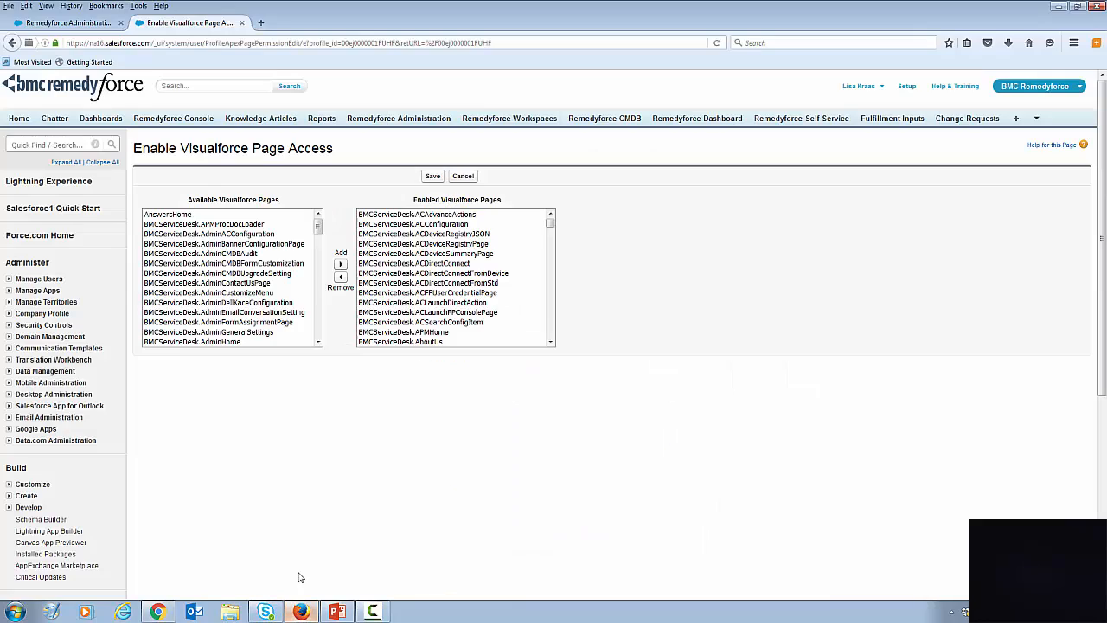
pyautogui.scroll(-5, 286, 253)
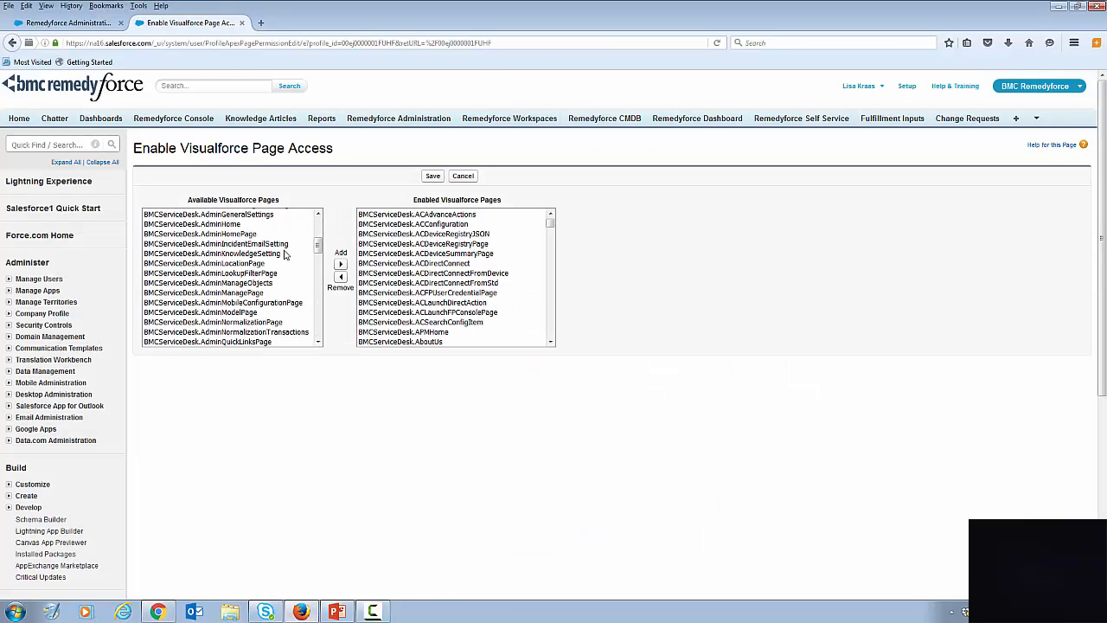
pyautogui.scroll(-1, 286, 253)
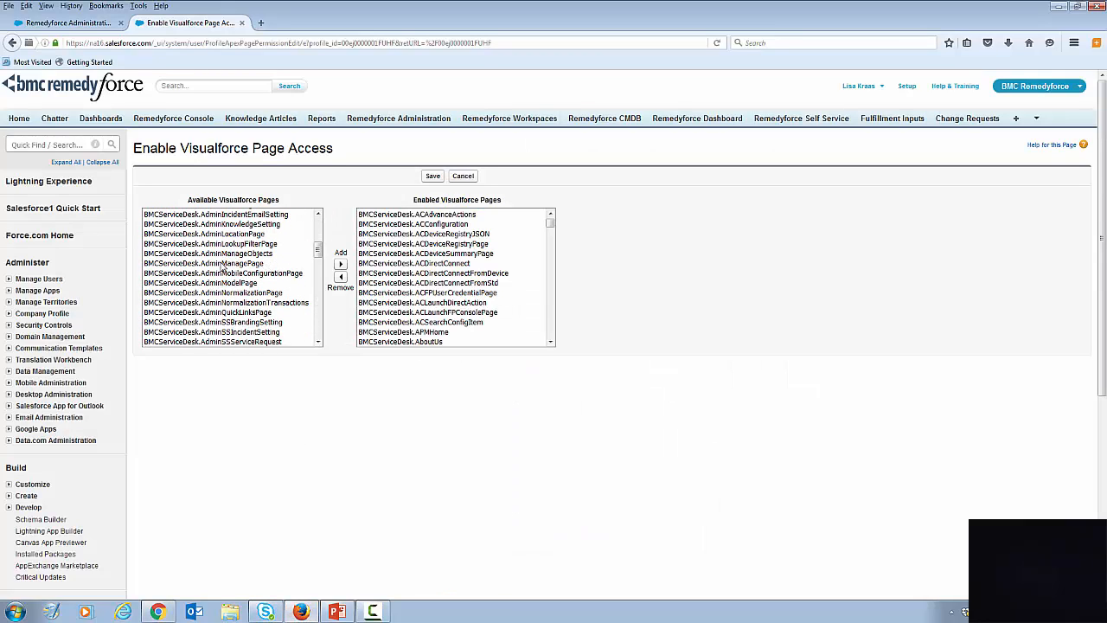
pyautogui.click(232, 235)
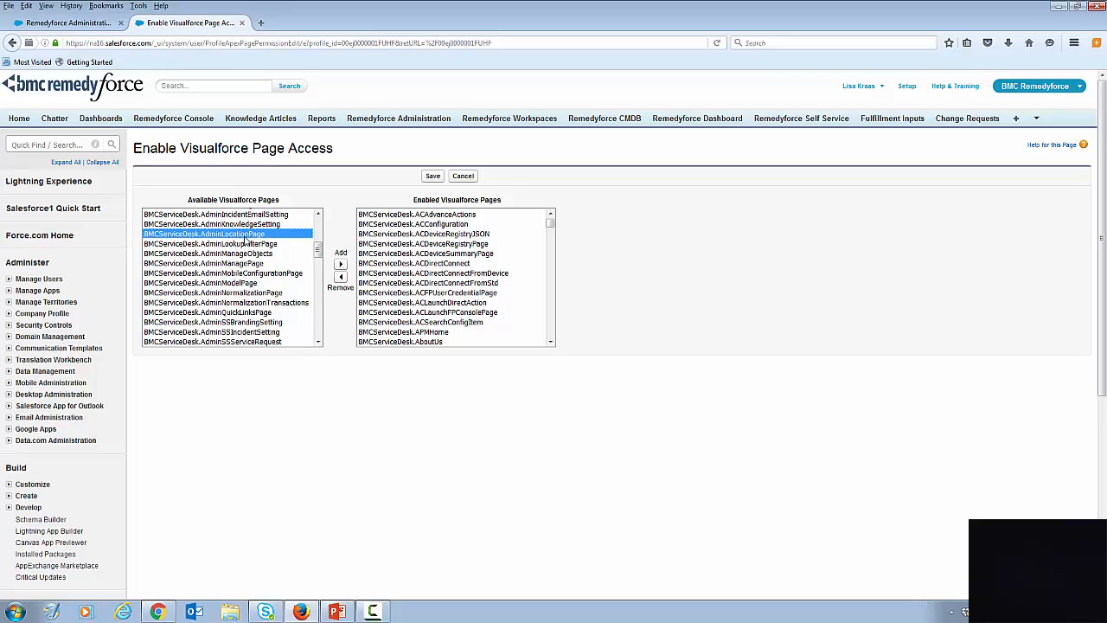
pyautogui.click(340, 264)
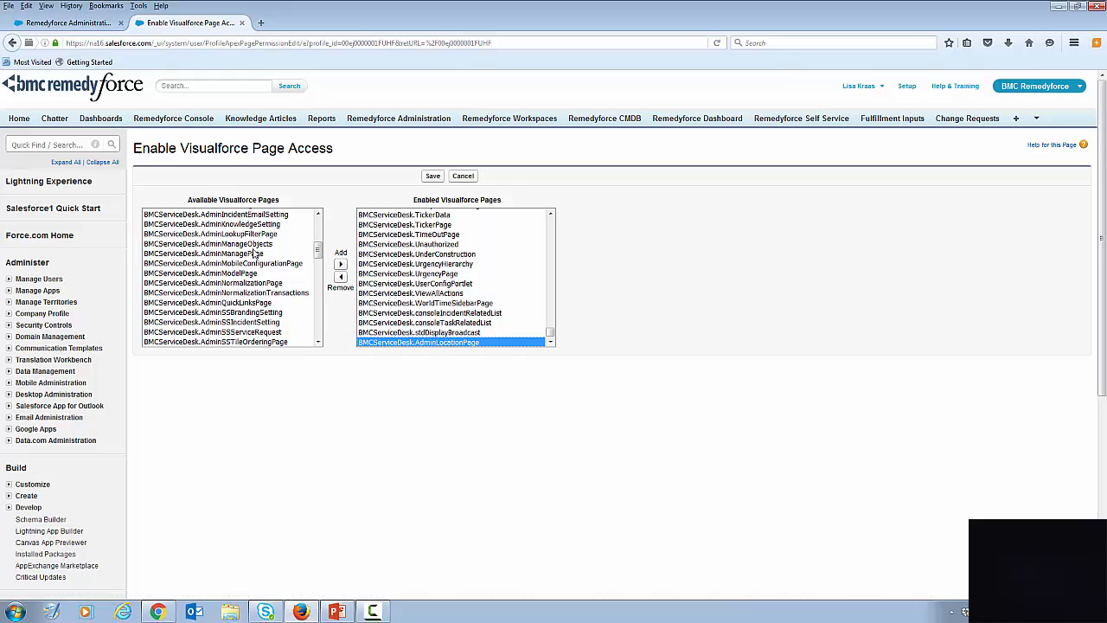
pyautogui.click(235, 274)
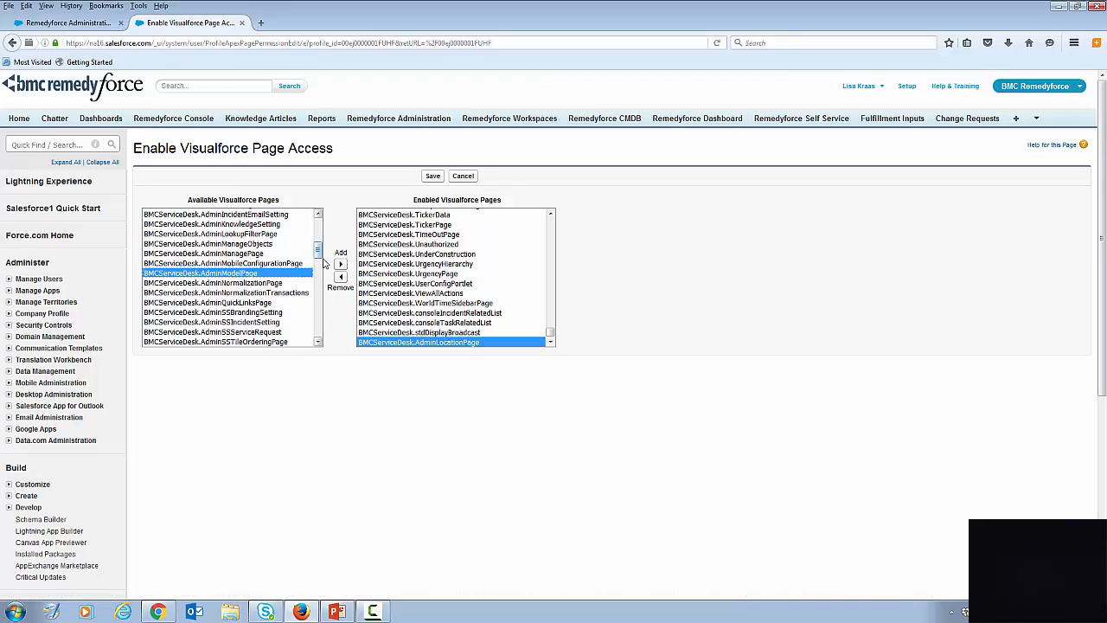
pyautogui.click(340, 265)
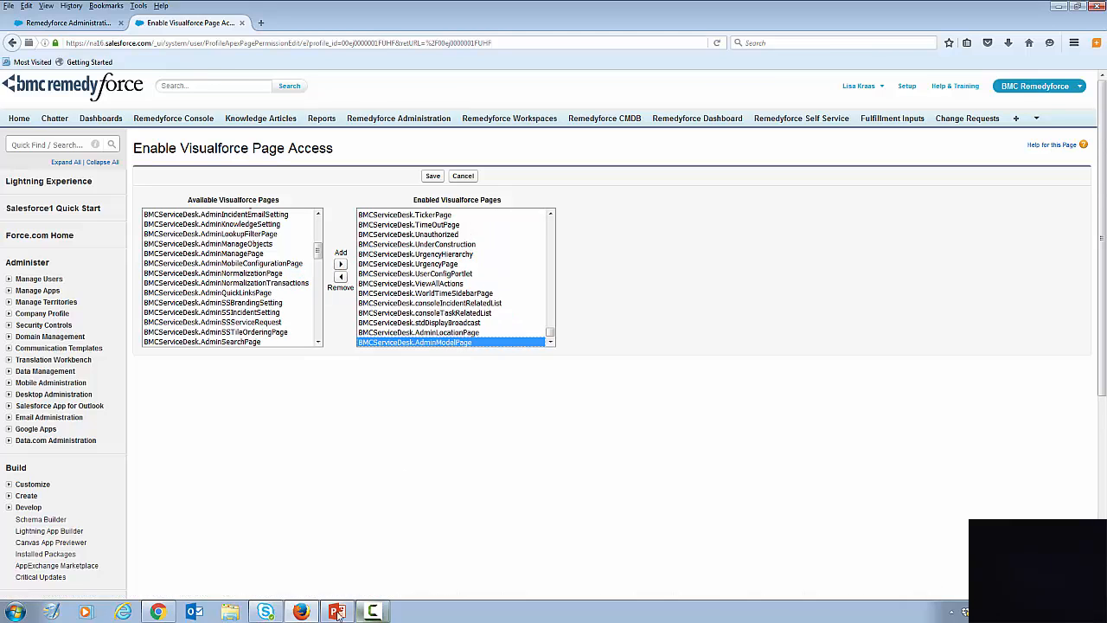
# Check the documentation in Chrome for further ServiceDesk Staff pages, then look up BMCServiceDesk.AdvancedSearchFilter in the available and enabled lists in Firefox.
pyautogui.click(158, 612)
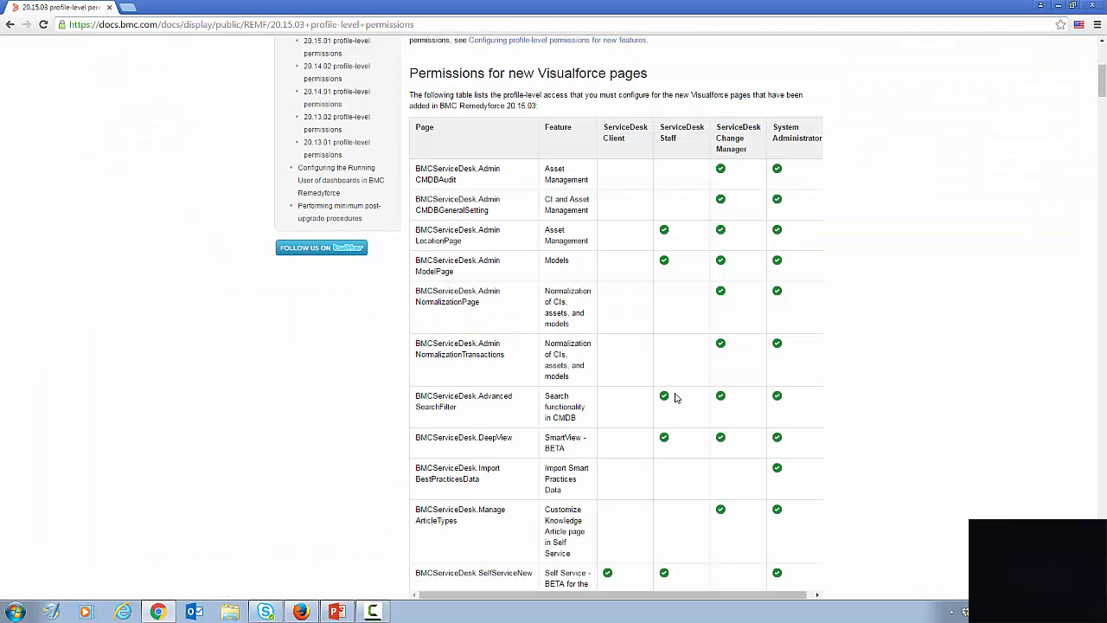
pyautogui.scroll(-1, 677, 398)
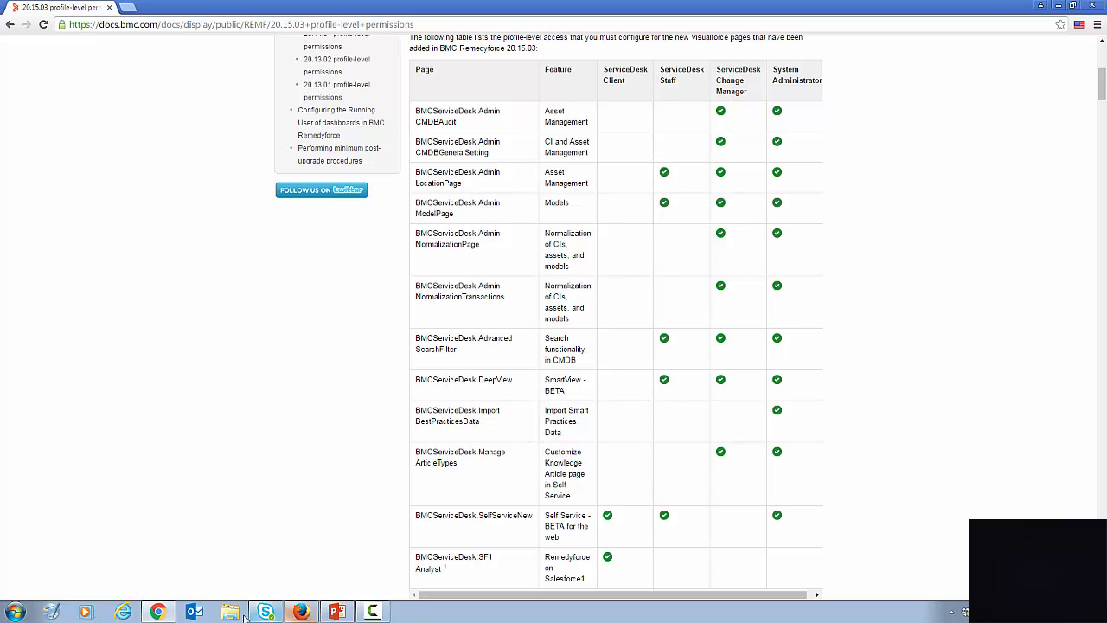
pyautogui.click(301, 611)
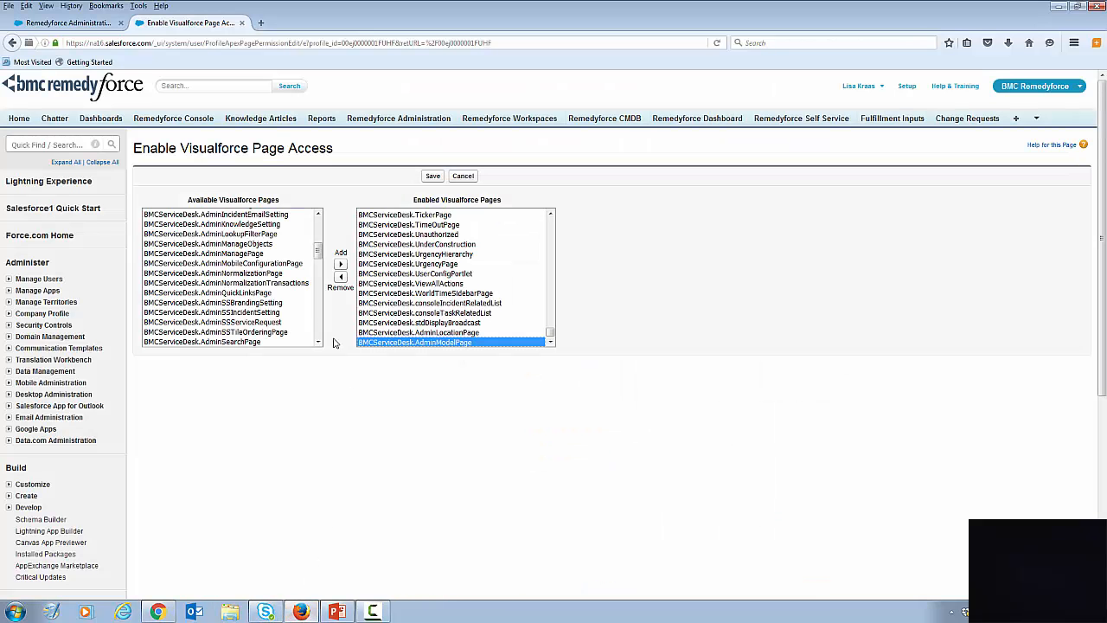
pyautogui.scroll(-2, 258, 304)
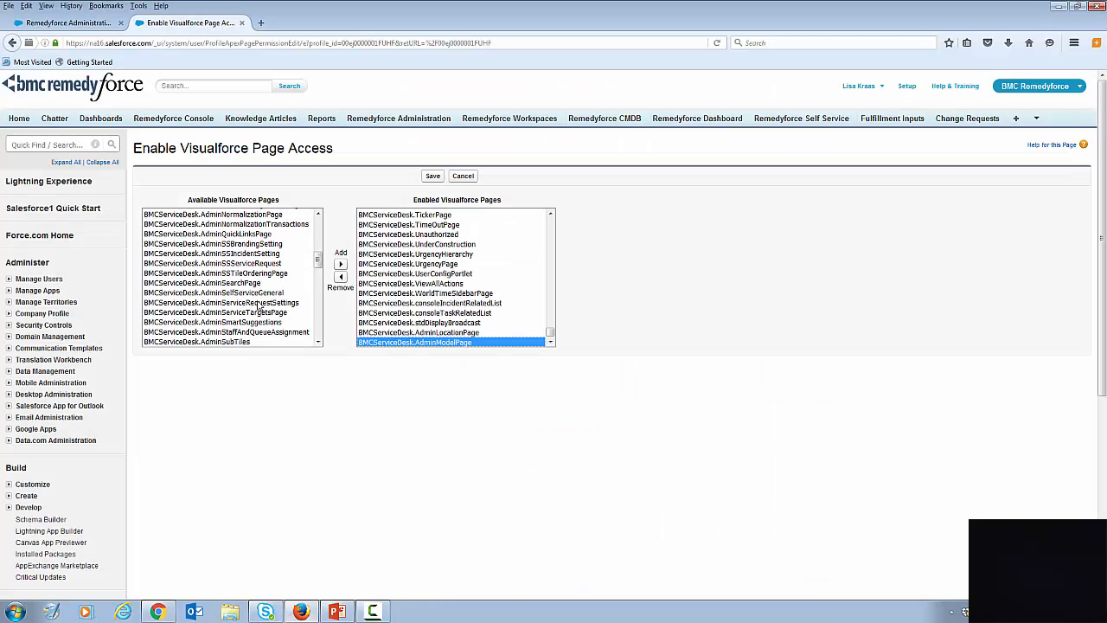
pyautogui.scroll(-3, 258, 305)
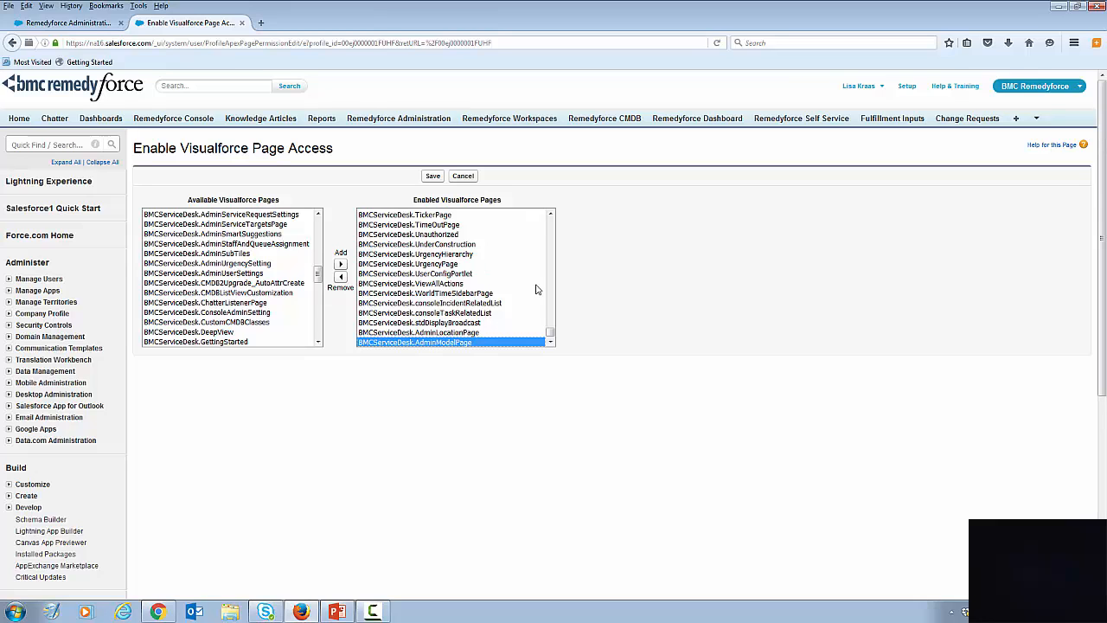
pyautogui.moveTo(550, 334); pyautogui.dragTo(550, 221)
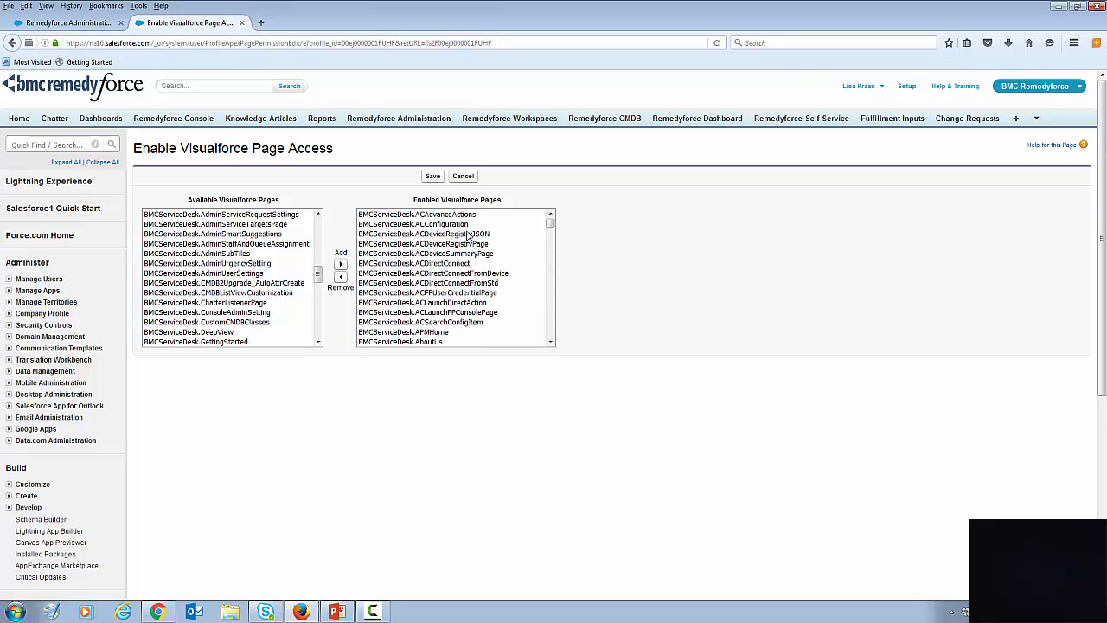
pyautogui.scroll(-2, 488, 248)
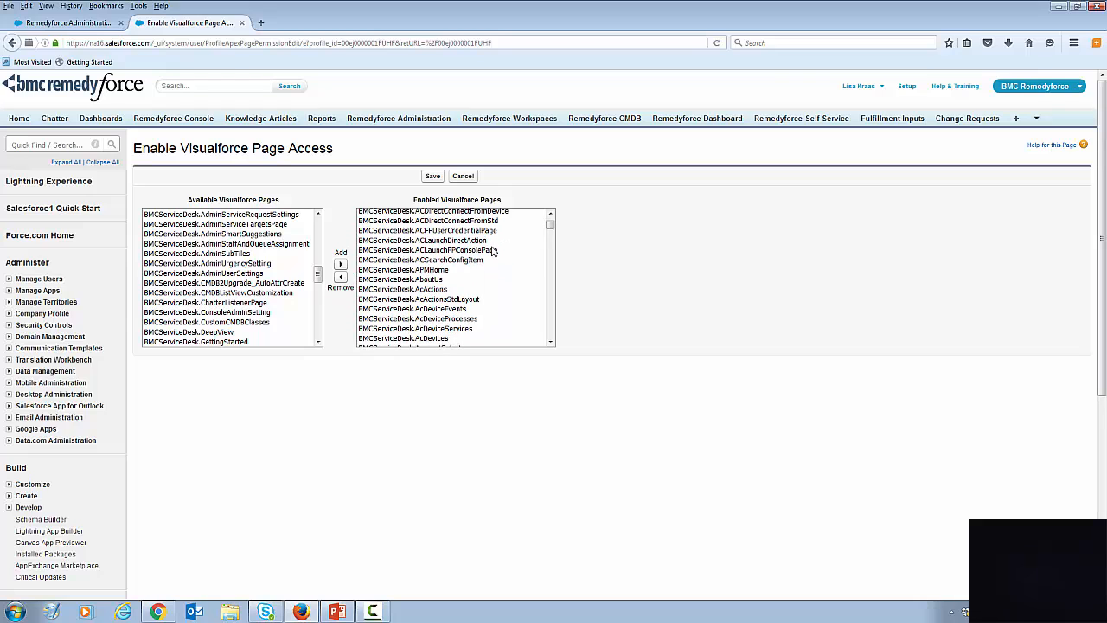
pyautogui.scroll(-4, 492, 250)
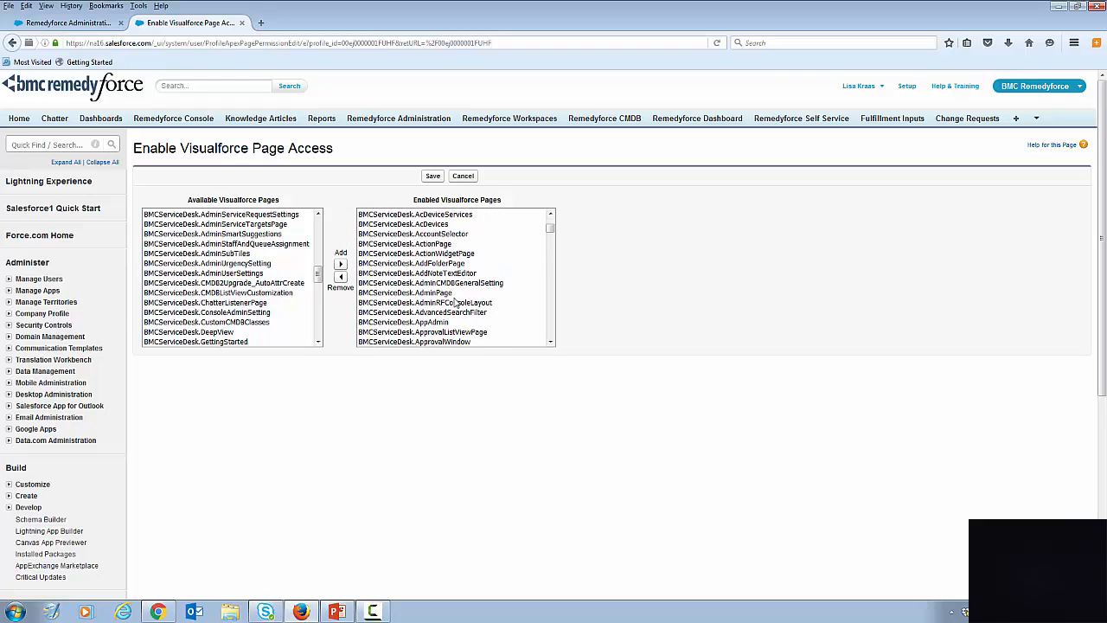
pyautogui.click(453, 314)
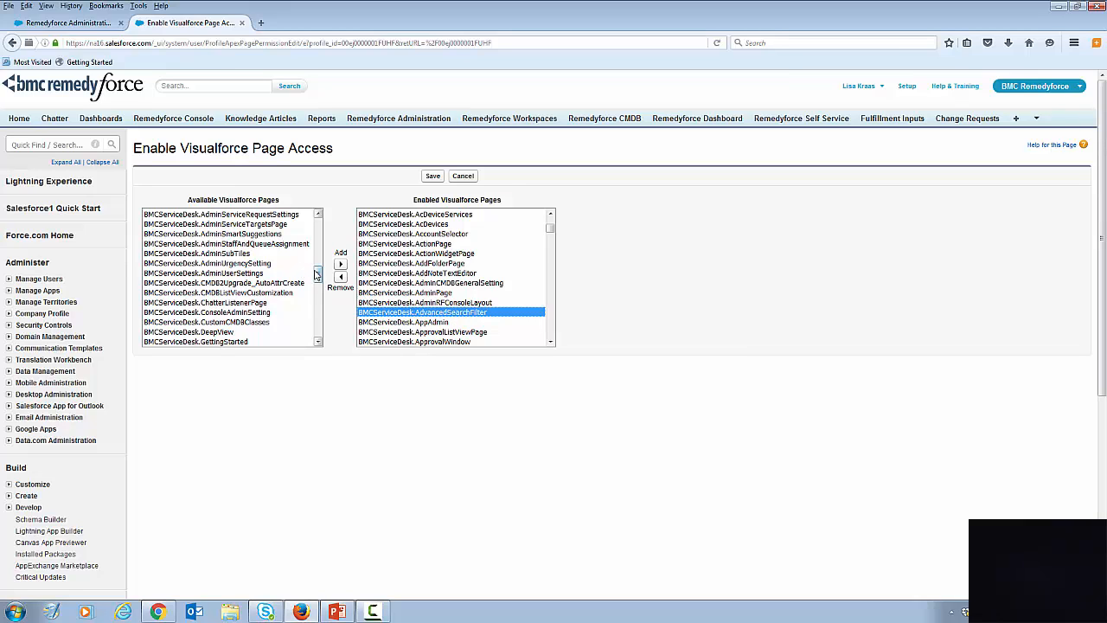
# Add BMCServiceDesk.DeepView to the enabled Visualforce pages.
pyautogui.scroll(-1, 318, 275)
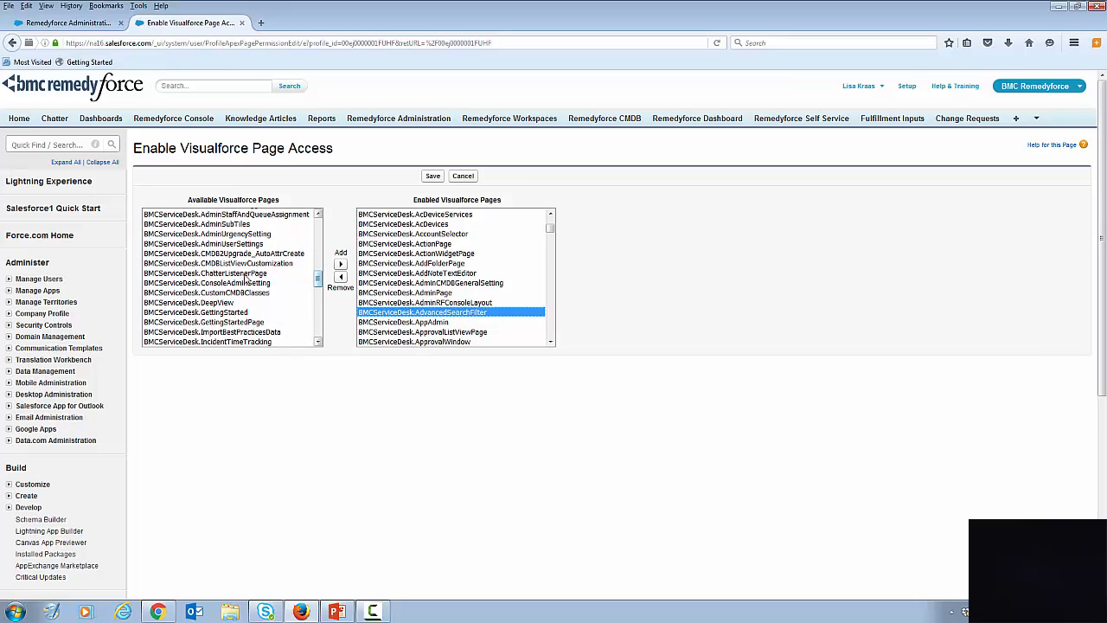
pyautogui.click(205, 303)
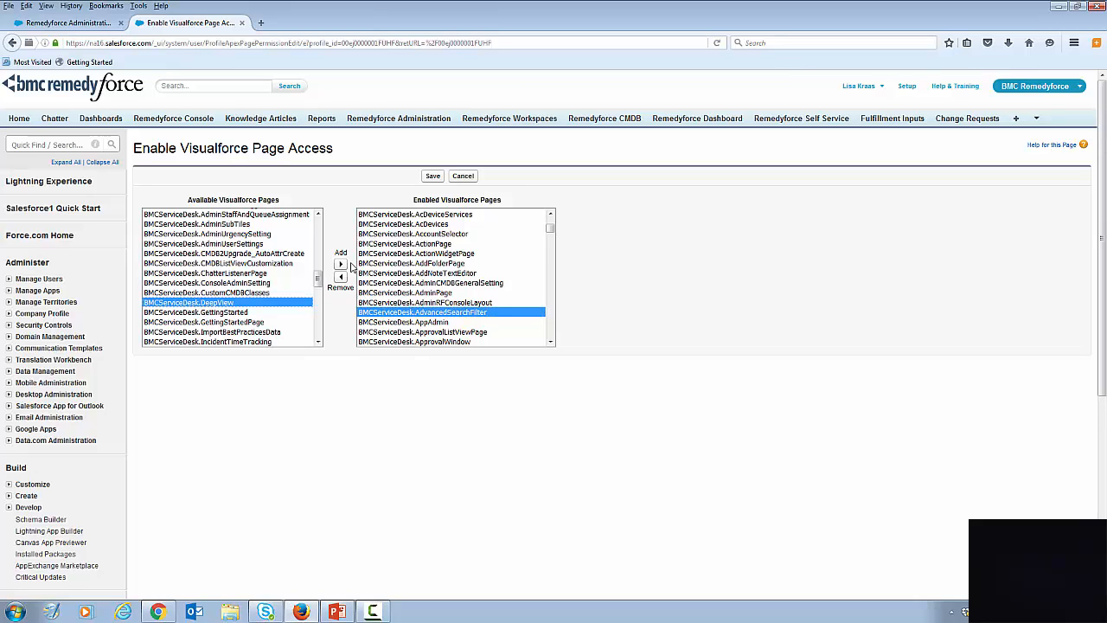
pyautogui.click(342, 264)
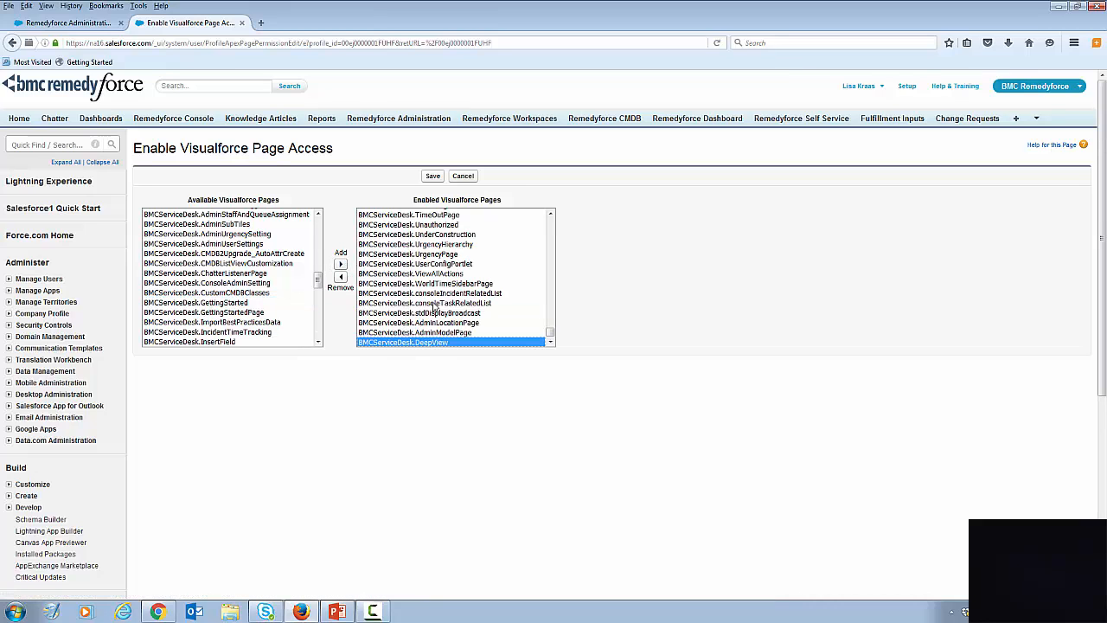
# Review the ServiceDesk Staff column of the new Visualforce pages table in Chrome, then save the enabled Visualforce page access in Firefox.
pyautogui.click(157, 612)
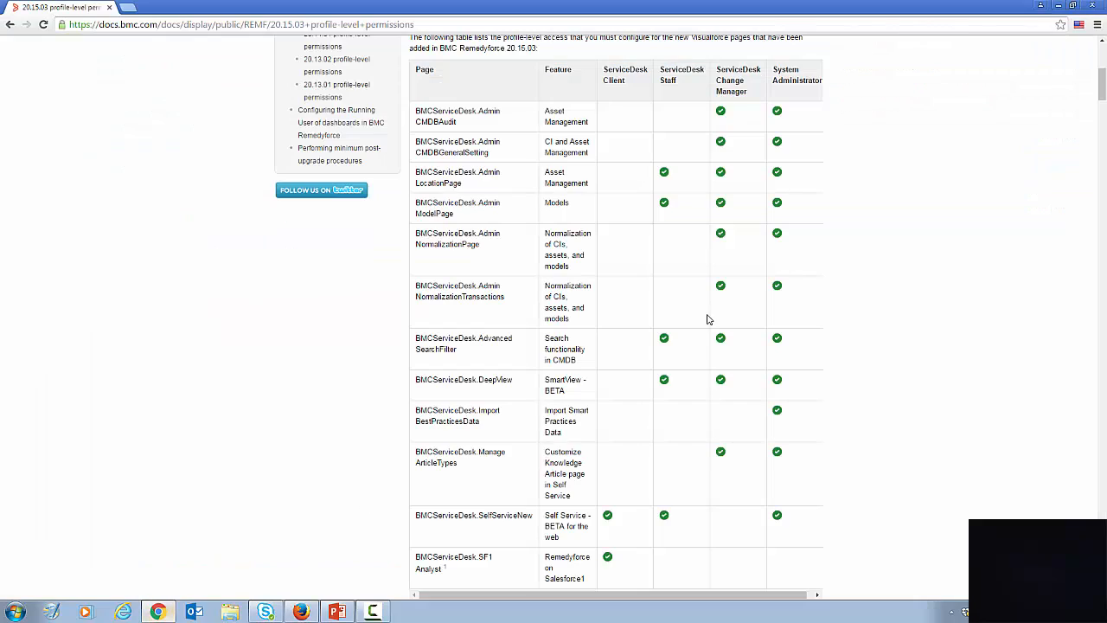
pyautogui.scroll(1, 740, 166)
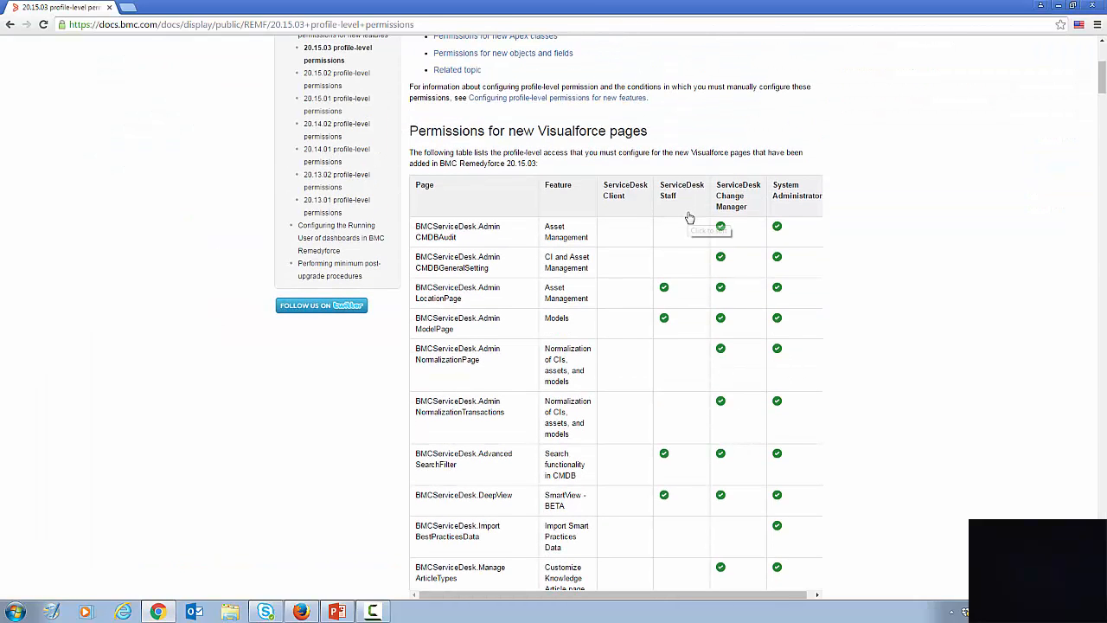
pyautogui.scroll(1, 690, 217)
pyautogui.scroll(-3, 709, 216)
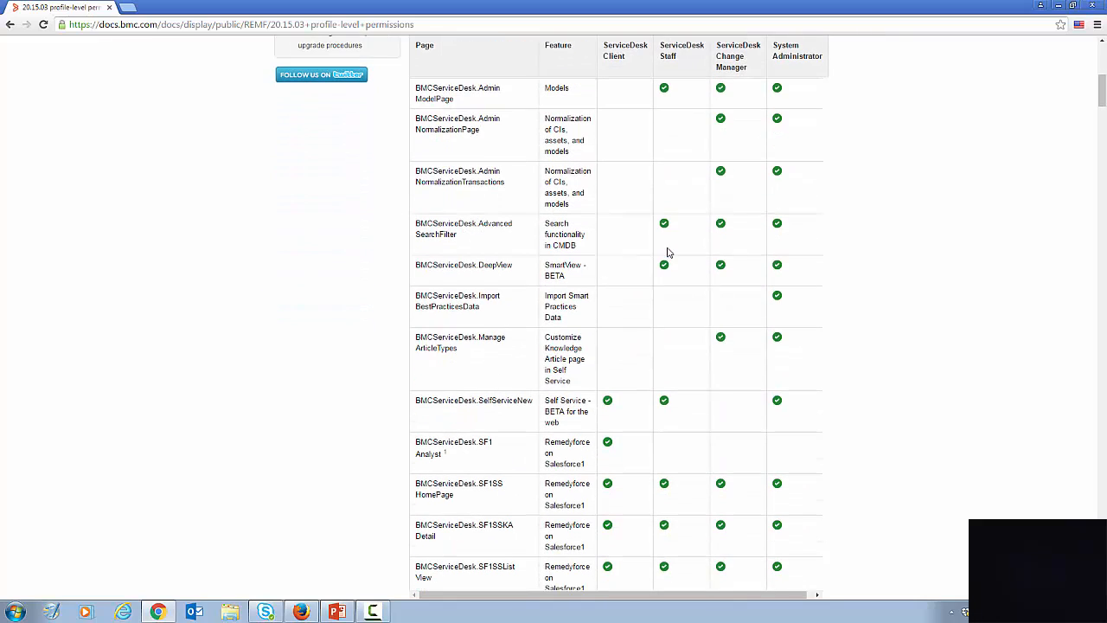
pyautogui.scroll(-3, 684, 381)
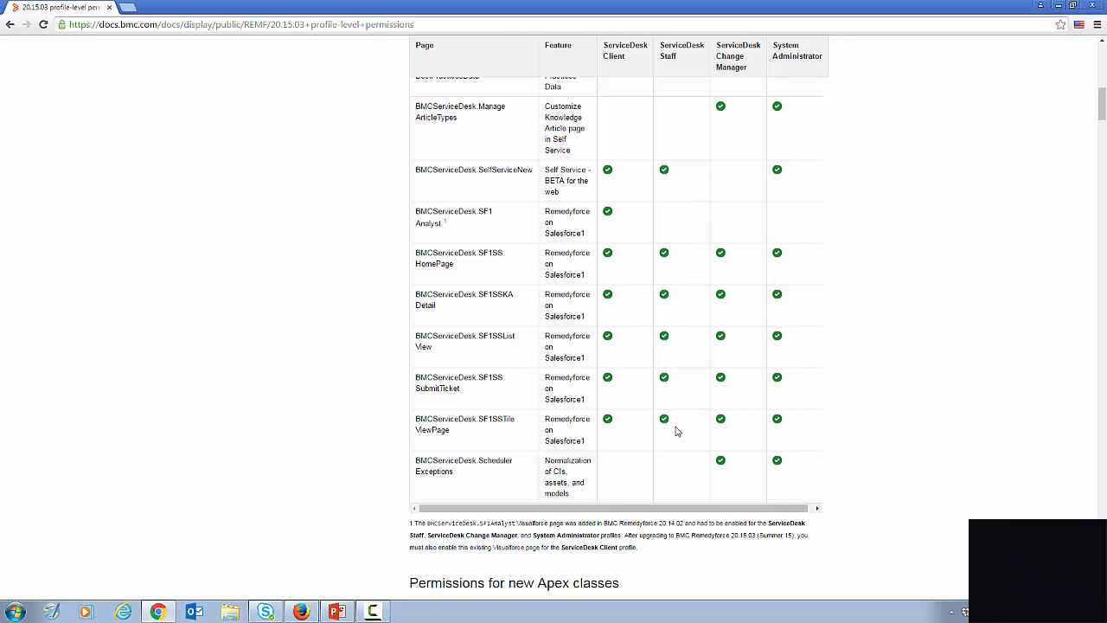
pyautogui.scroll(5, 685, 416)
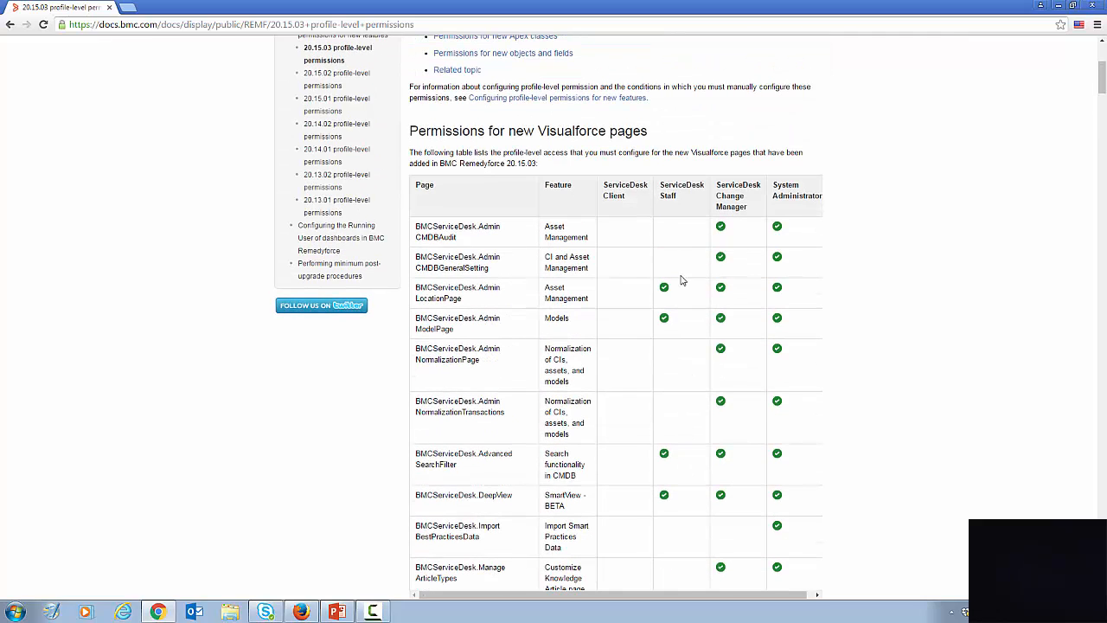
pyautogui.scroll(-15, 685, 362)
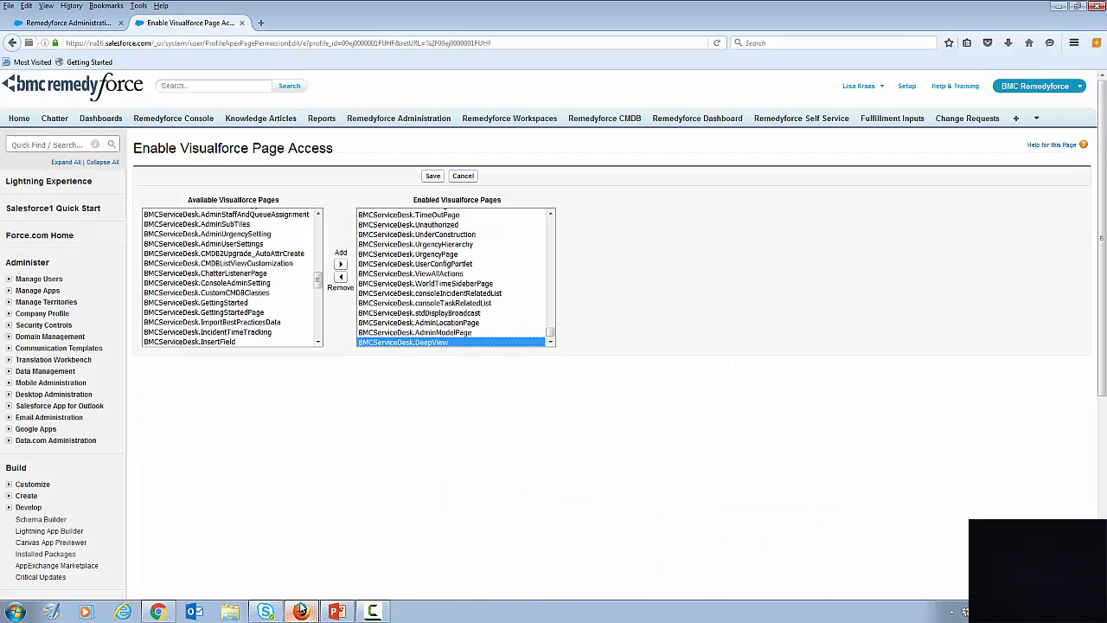
pyautogui.click(300, 611)
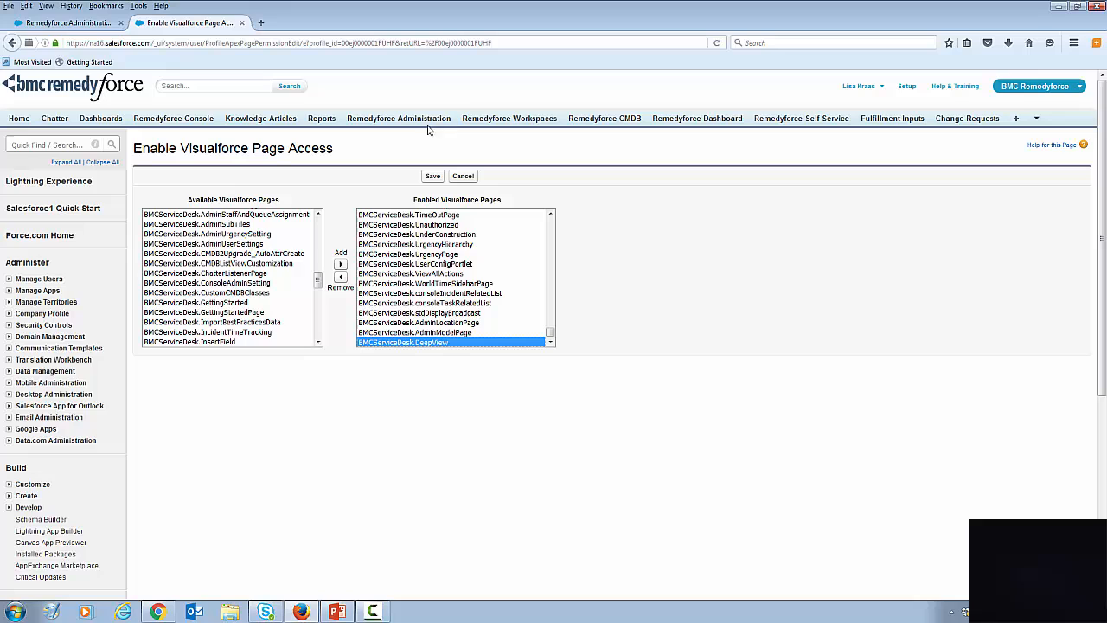
pyautogui.click(431, 177)
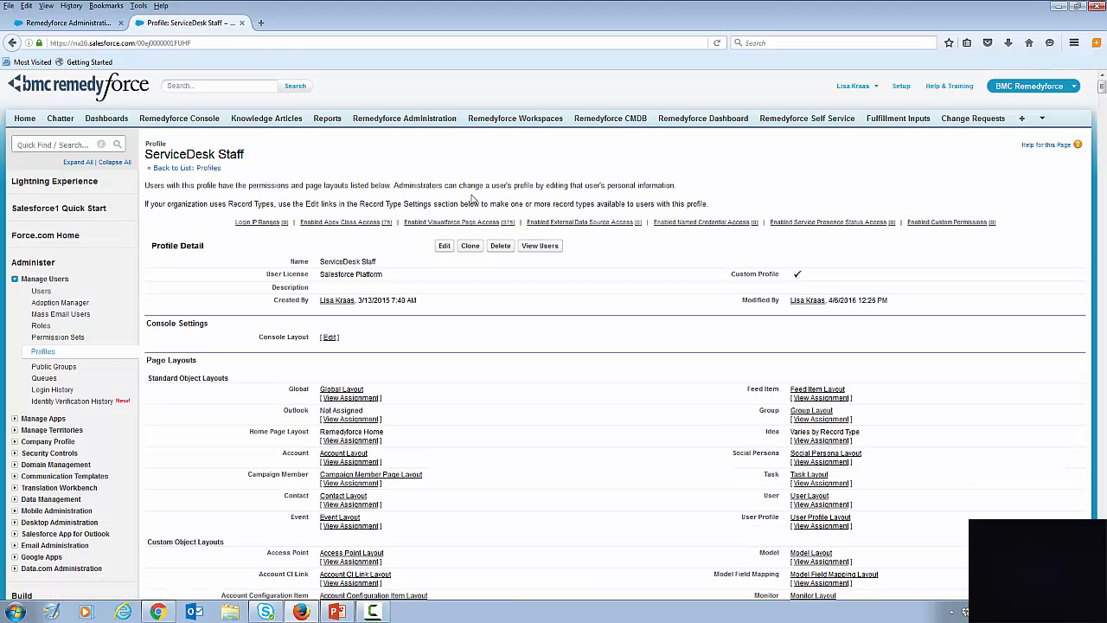
# Add BMCServiceDesk.DeepViewController to the ServiceDesk Staff profile's enabled Apex classes and save the access list.
pyautogui.click(346, 222)
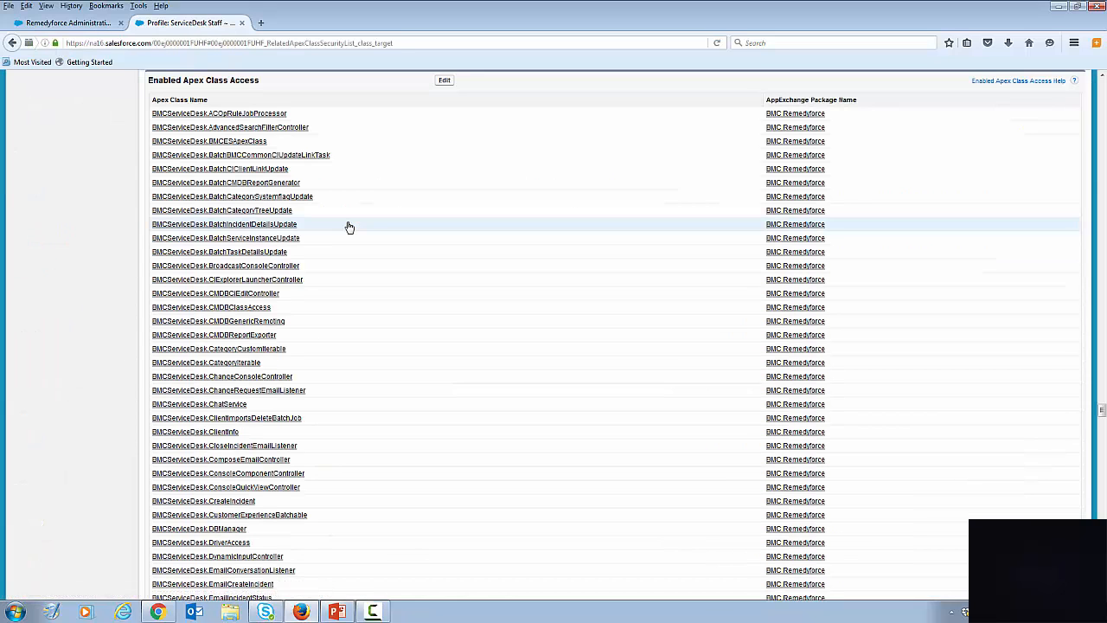
pyautogui.click(445, 81)
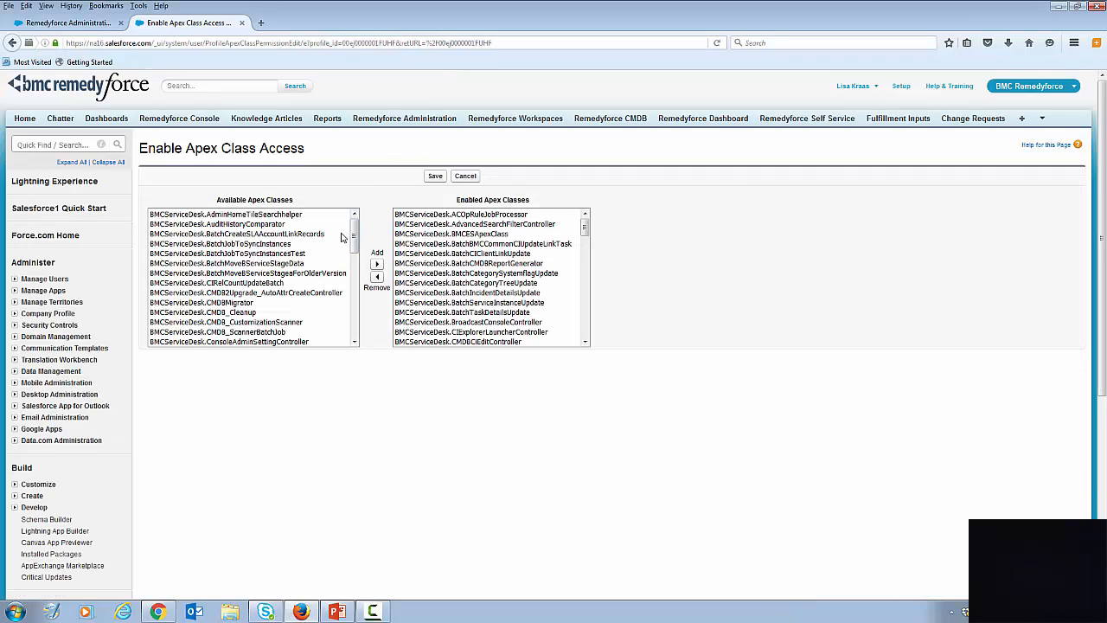
pyautogui.scroll(-2, 342, 237)
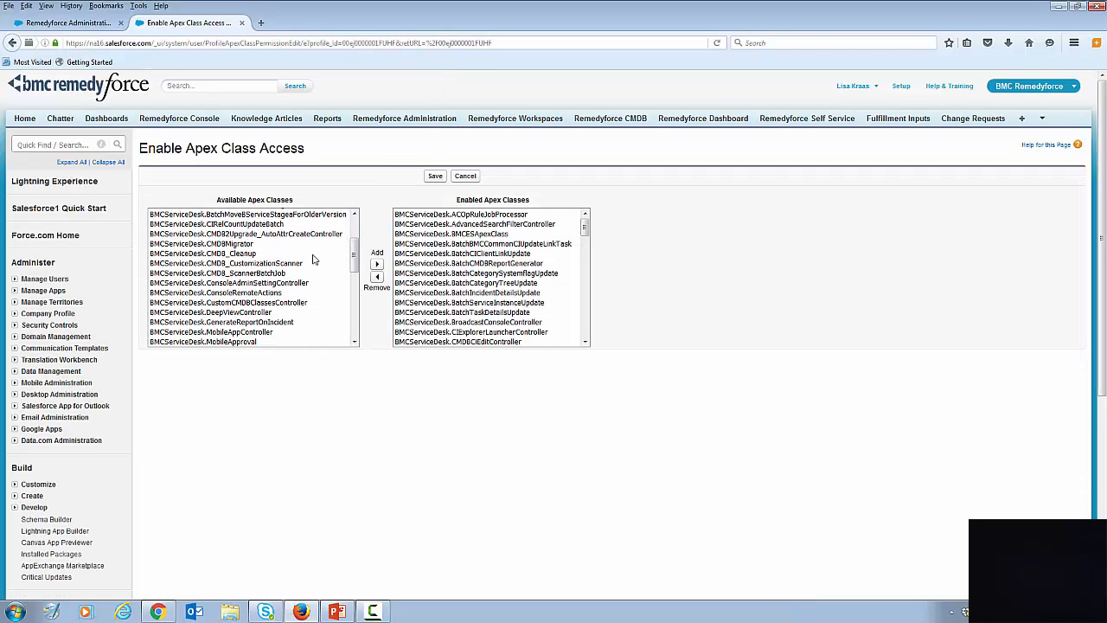
pyautogui.click(252, 313)
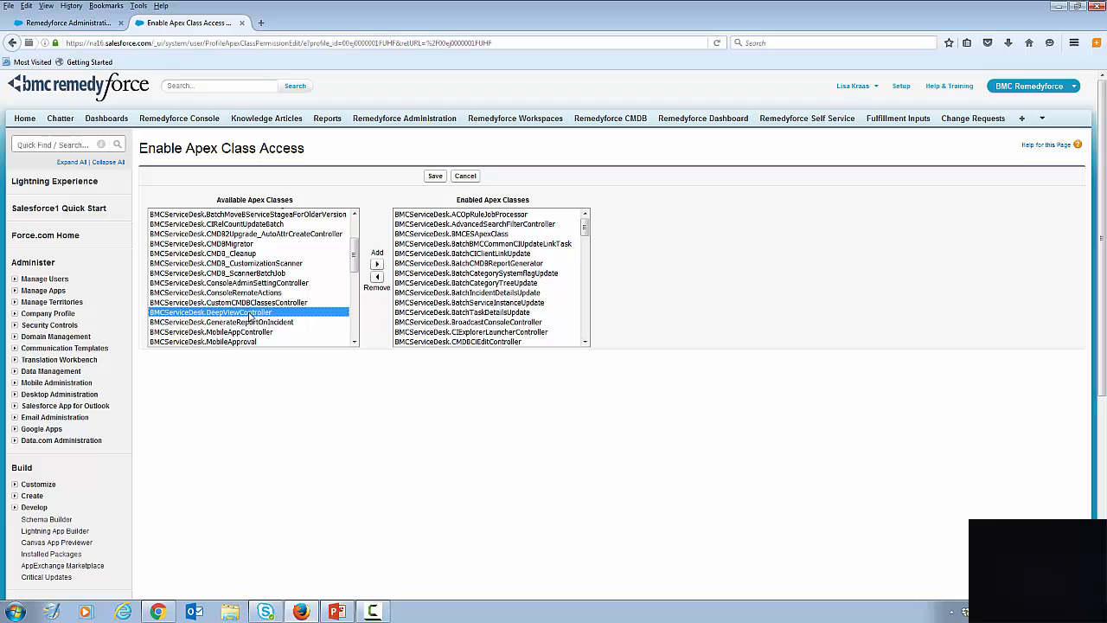
pyautogui.click(377, 265)
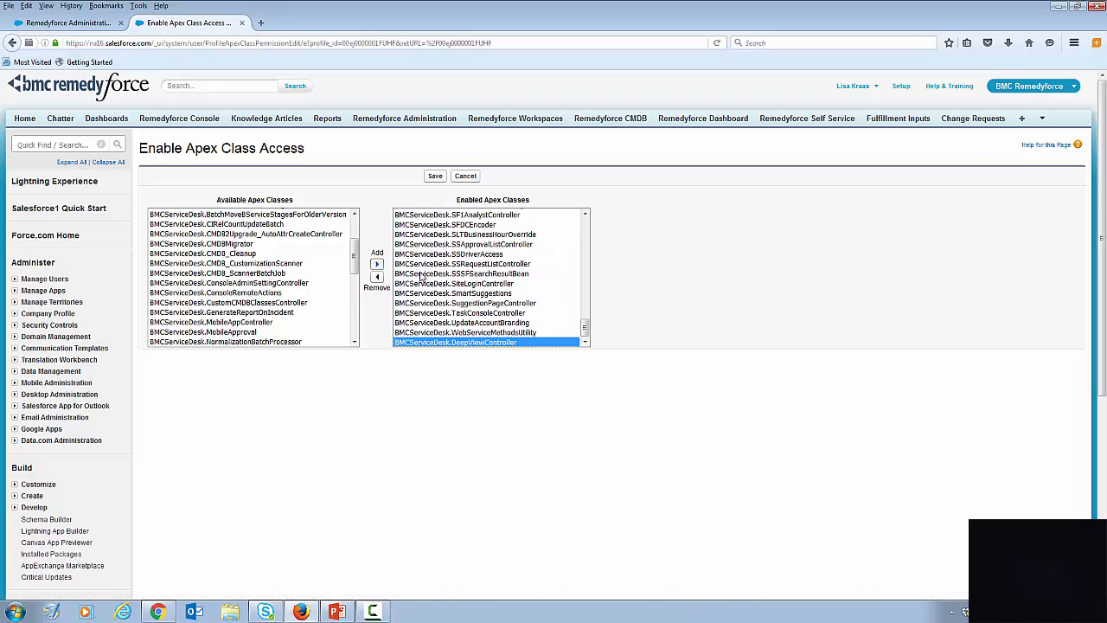
pyautogui.click(435, 176)
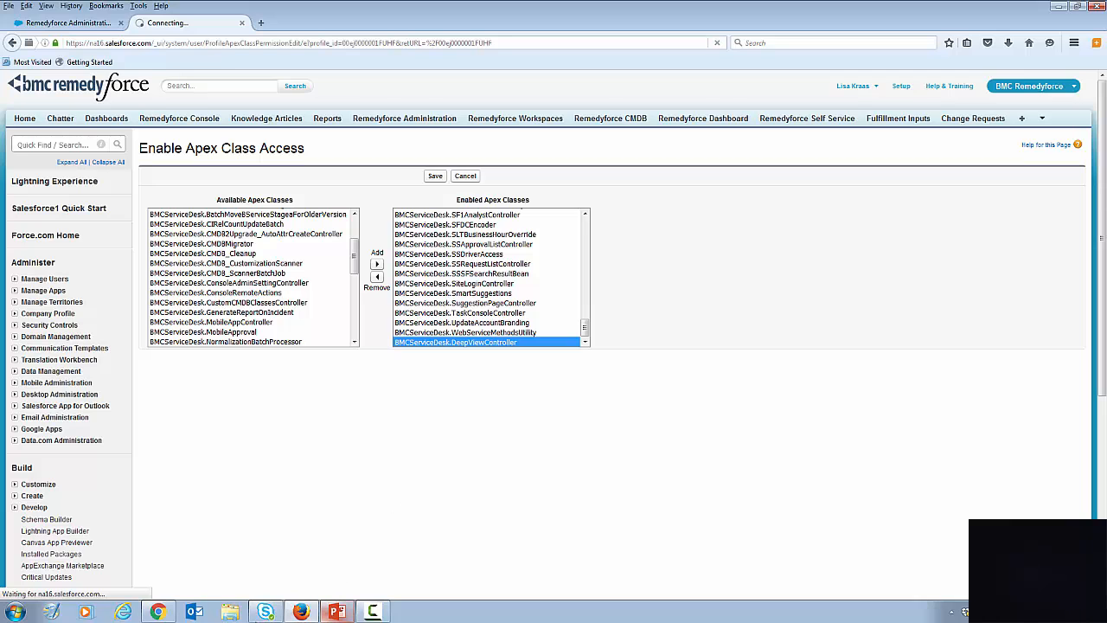
# Switch to the documentation in Chrome and examine the new Apex classes table for each profile's required access.
pyautogui.click(157, 612)
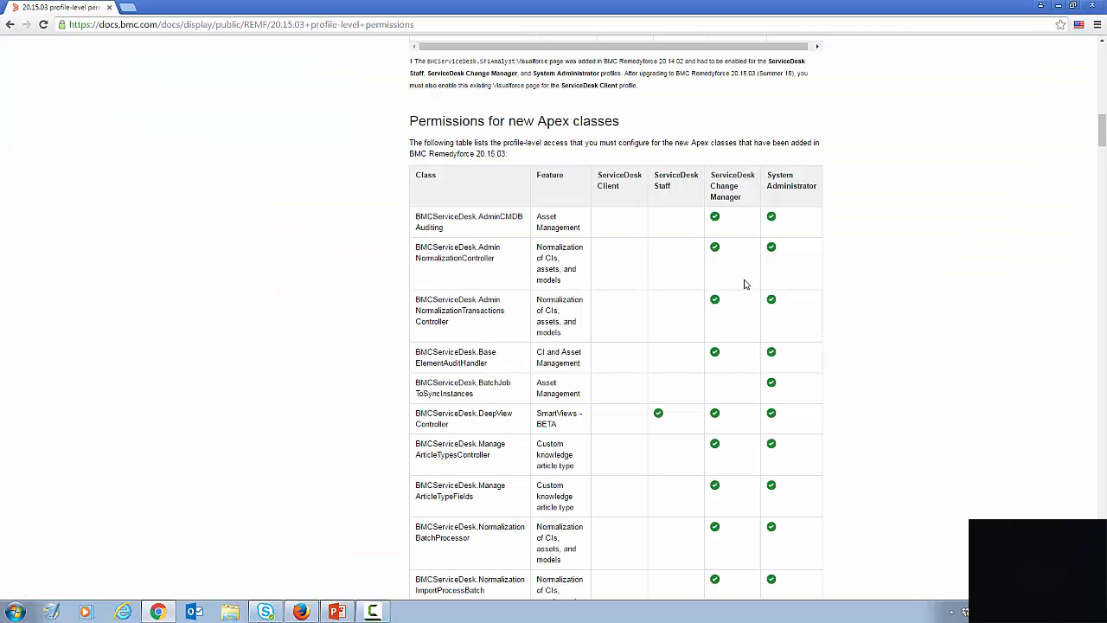
pyautogui.scroll(-5, 659, 401)
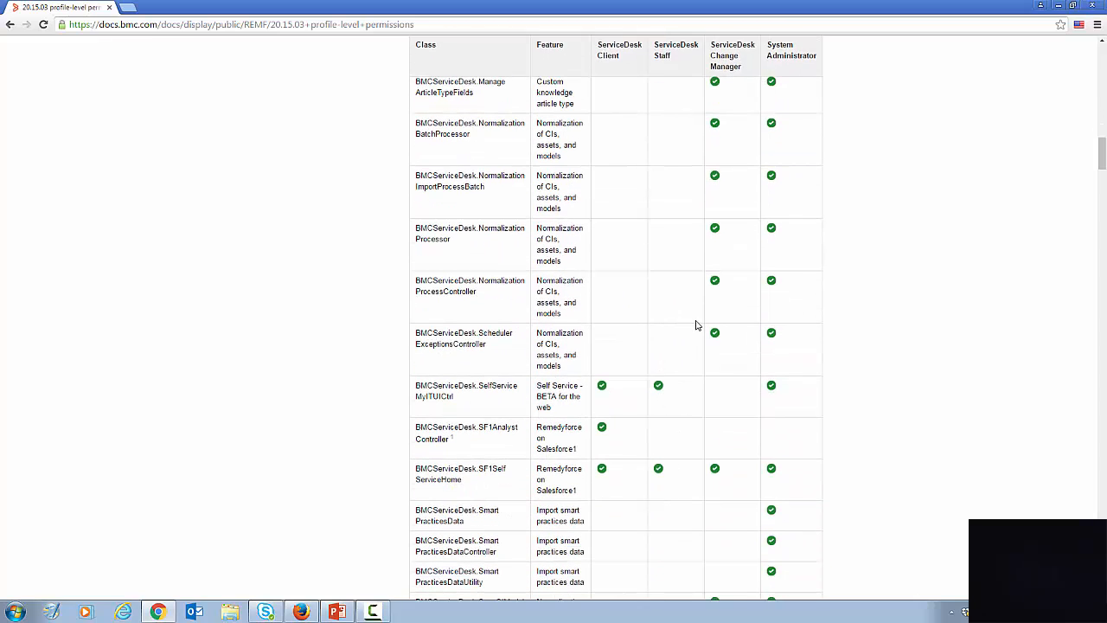
pyautogui.scroll(3, 699, 320)
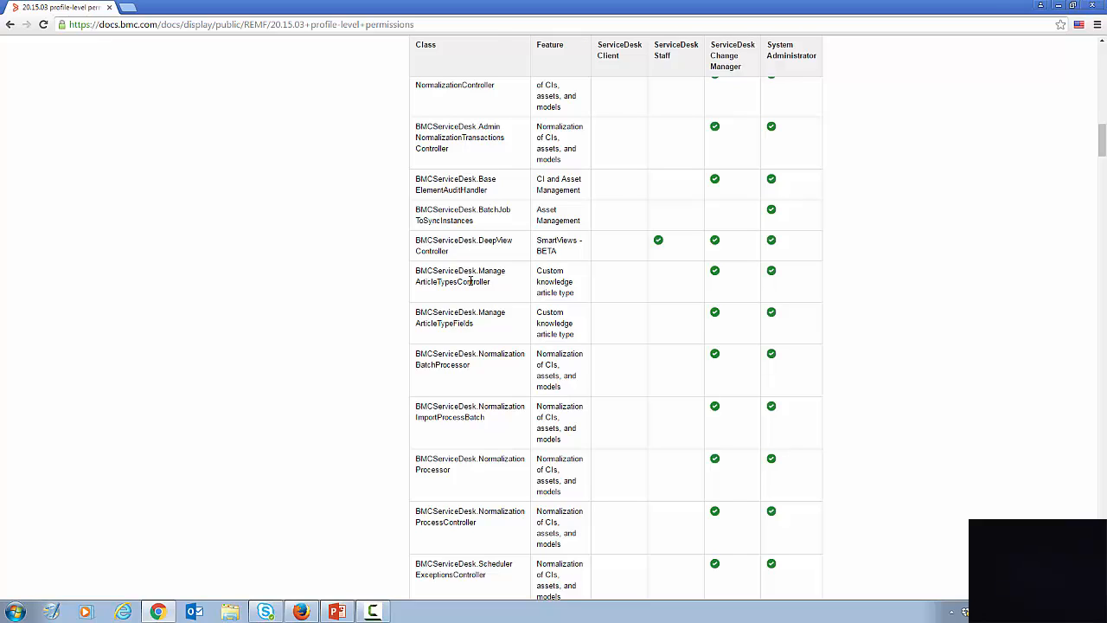
# Return to the ServiceDesk Staff profile in Firefox, then switch to PowerPoint and display the closing Thank You slide.
pyautogui.click(302, 613)
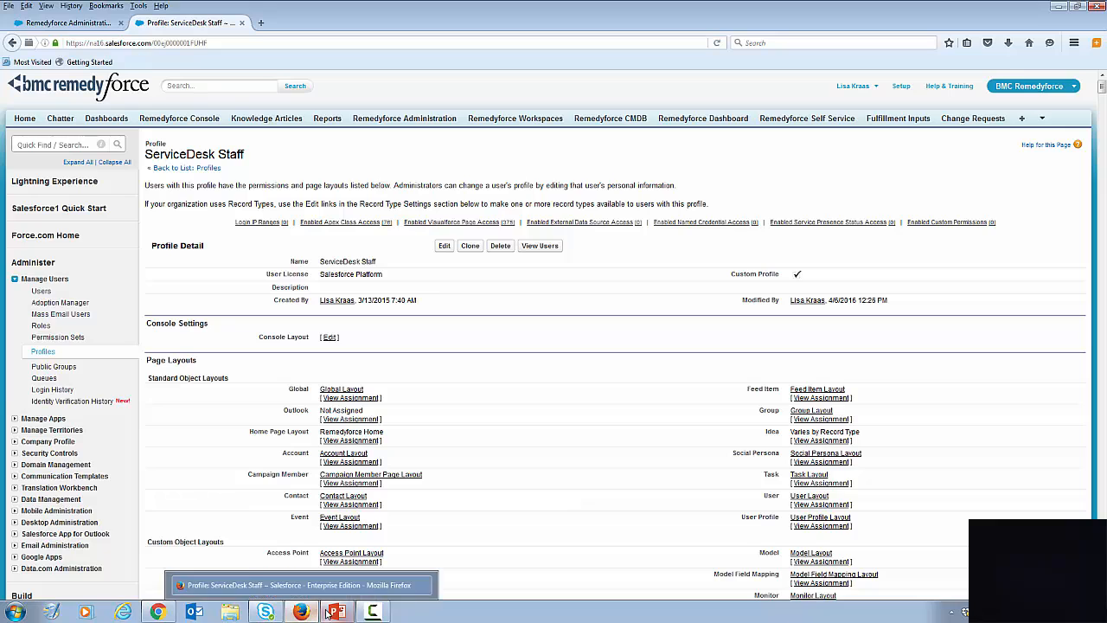
pyautogui.click(335, 613)
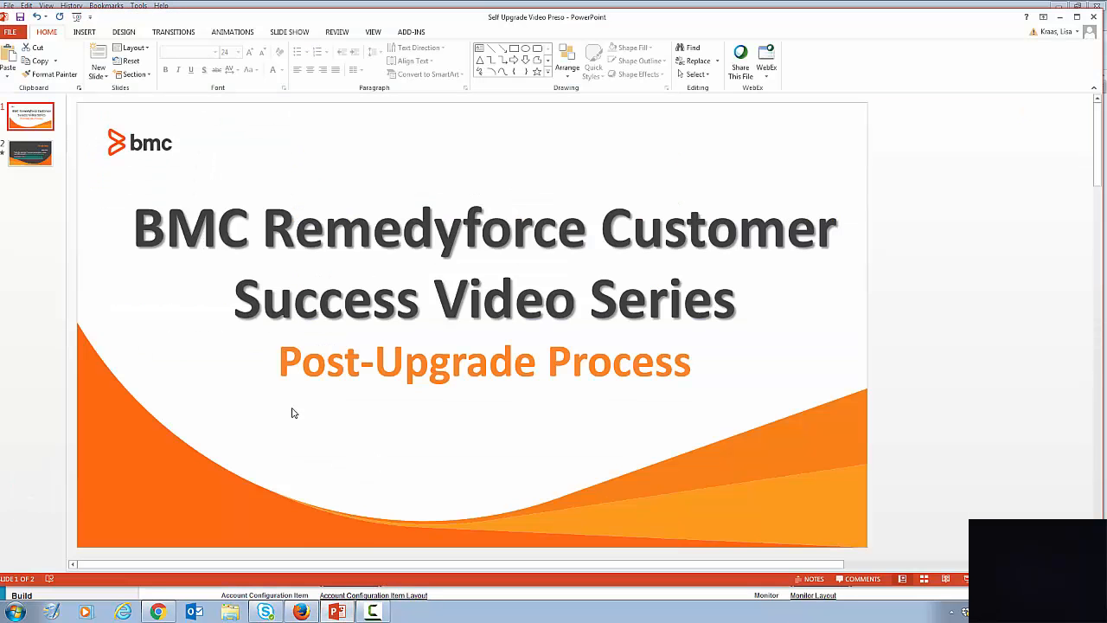
pyautogui.click(24, 160)
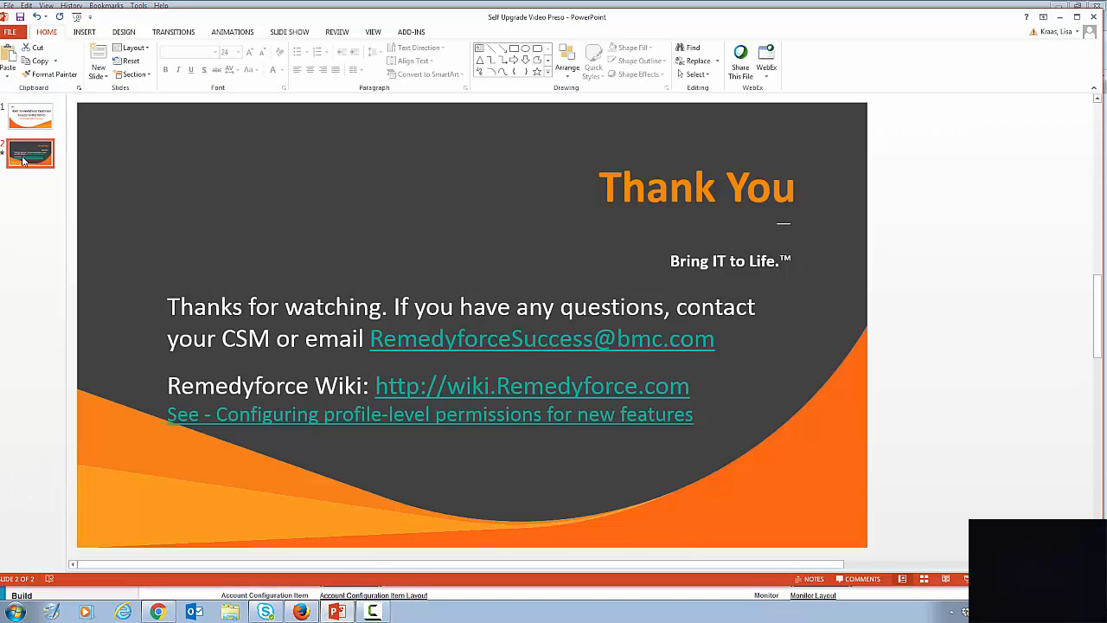